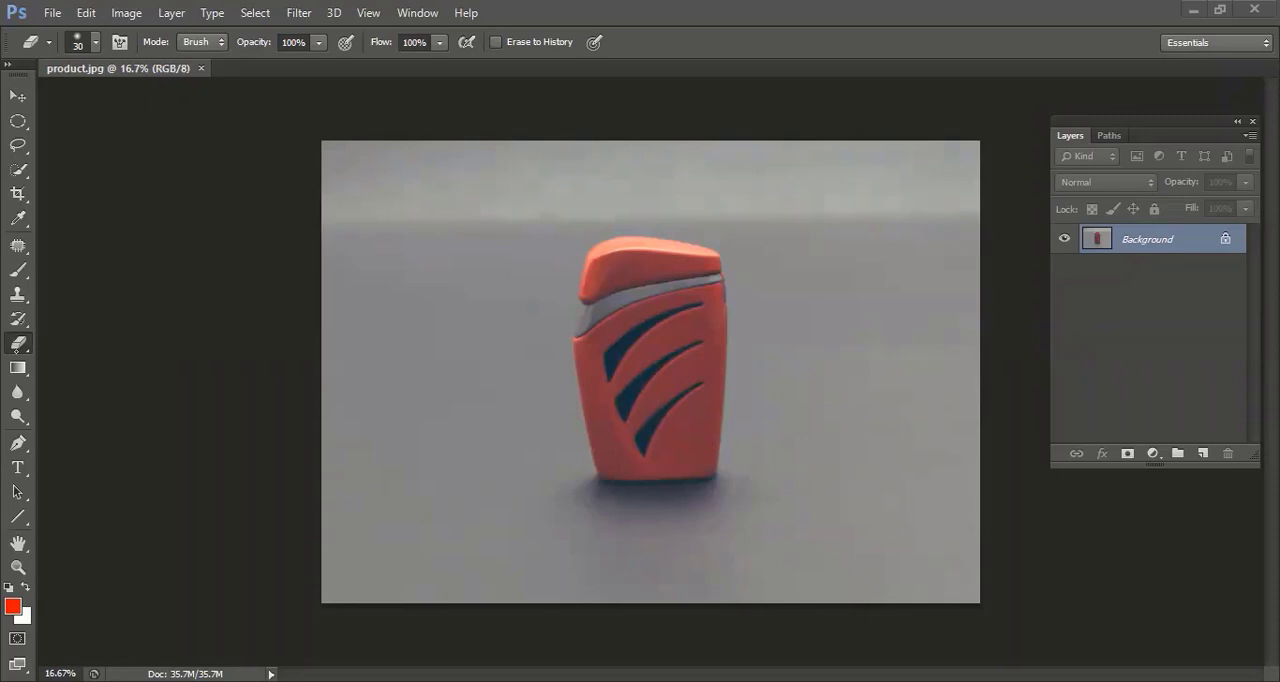
Select the Eraser Tool and give it a hard round brush at 199 px.
right_click(23, 350)
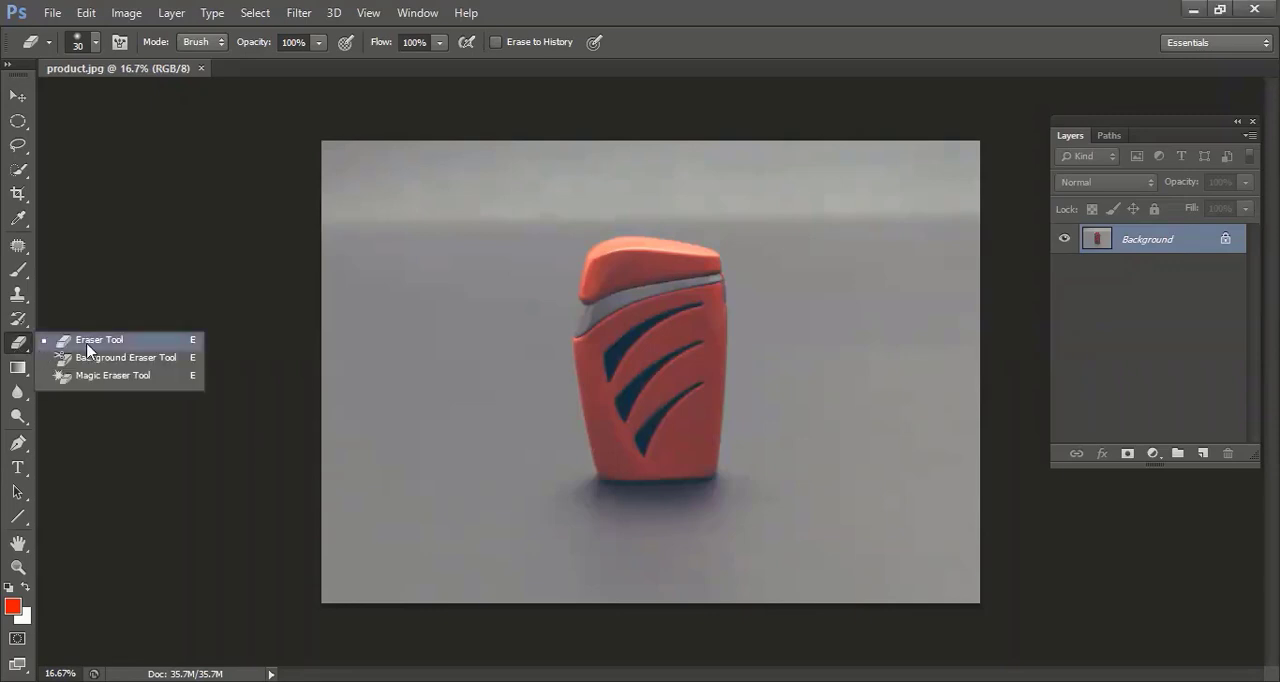
left_click(90, 342)
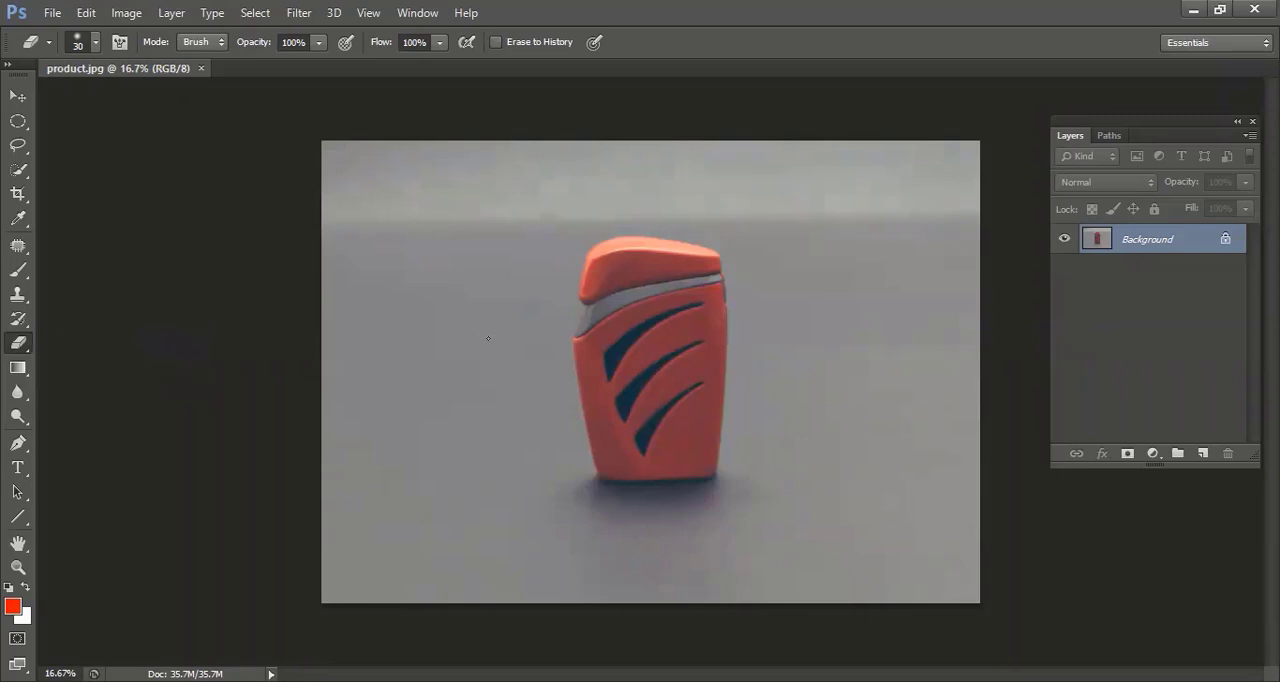
left_click(96, 42)
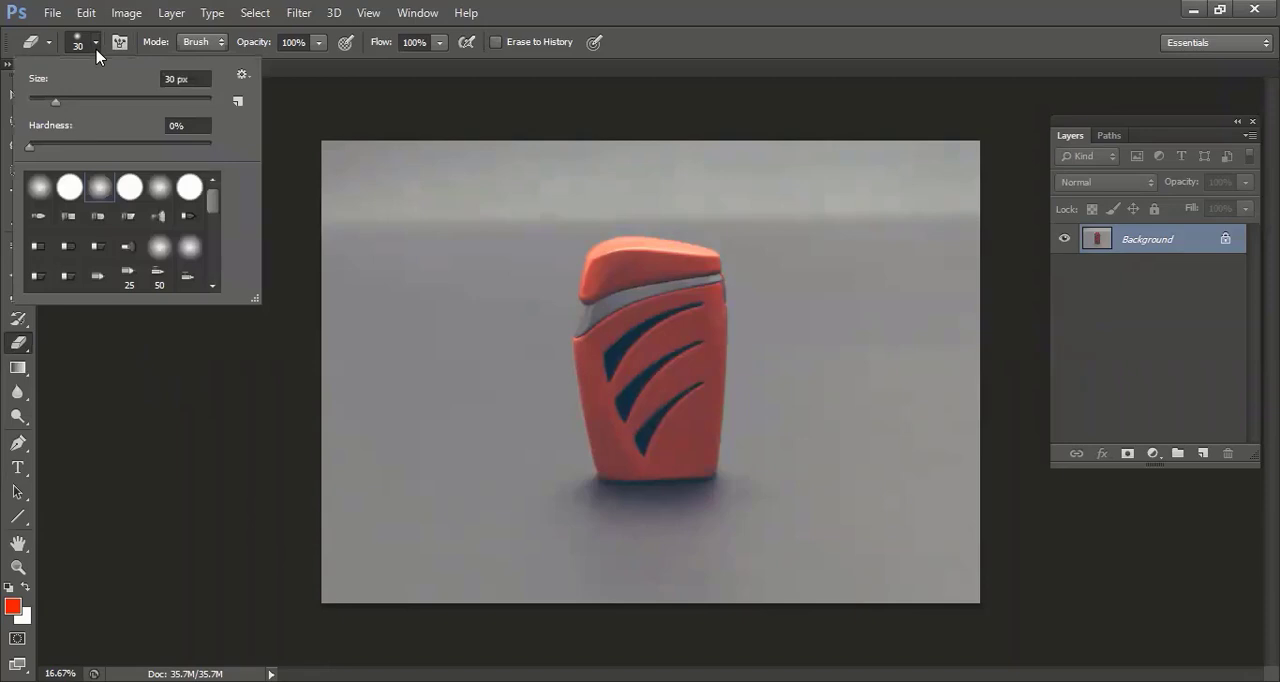
left_click(160, 200)
left_click_drag(60, 101, 92, 101)
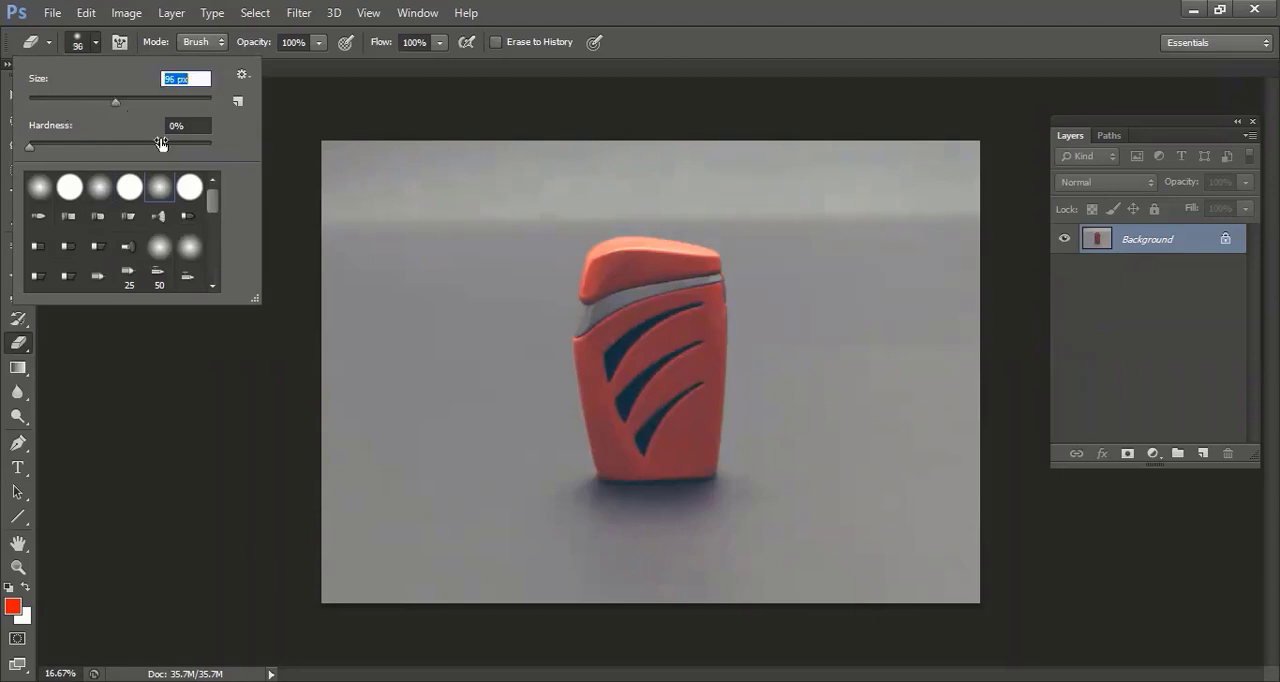
left_click_drag(165, 103, 165, 103)
left_click(69, 190)
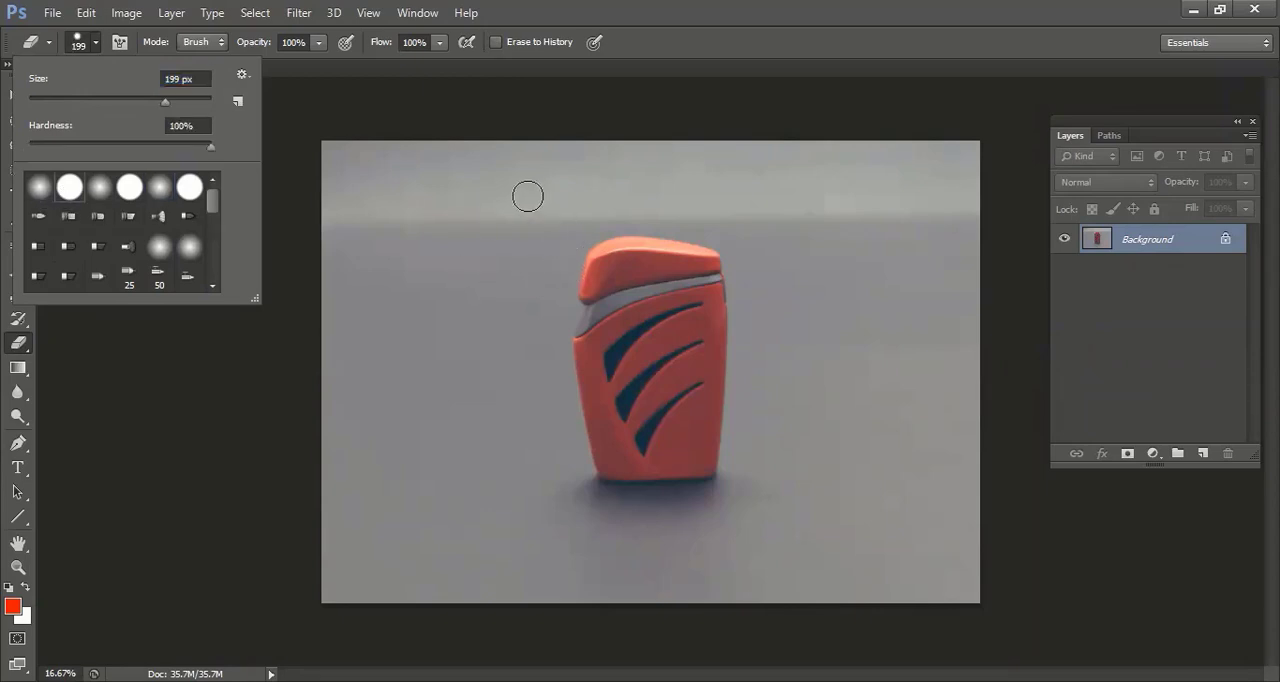
left_click(514, 274)
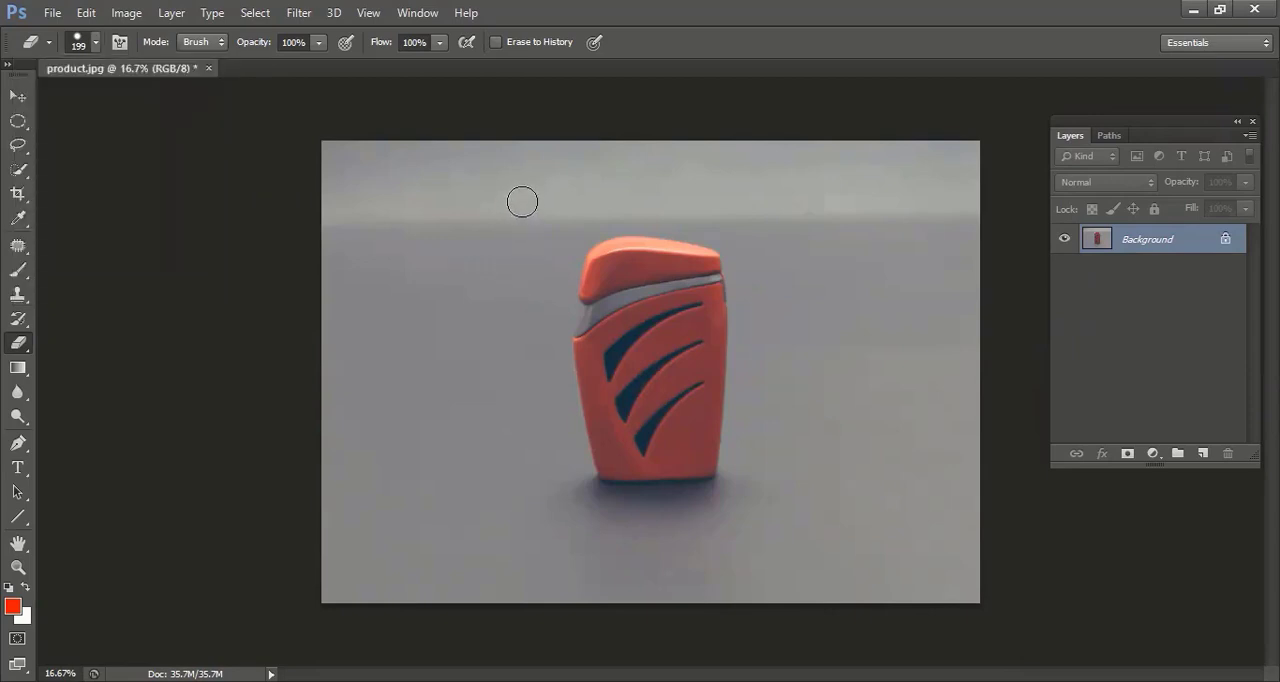
Try a vertical hard-edged eraser stroke on the grey backdrop beside the lighter, and undo it.
left_click_drag(522, 200, 521, 375)
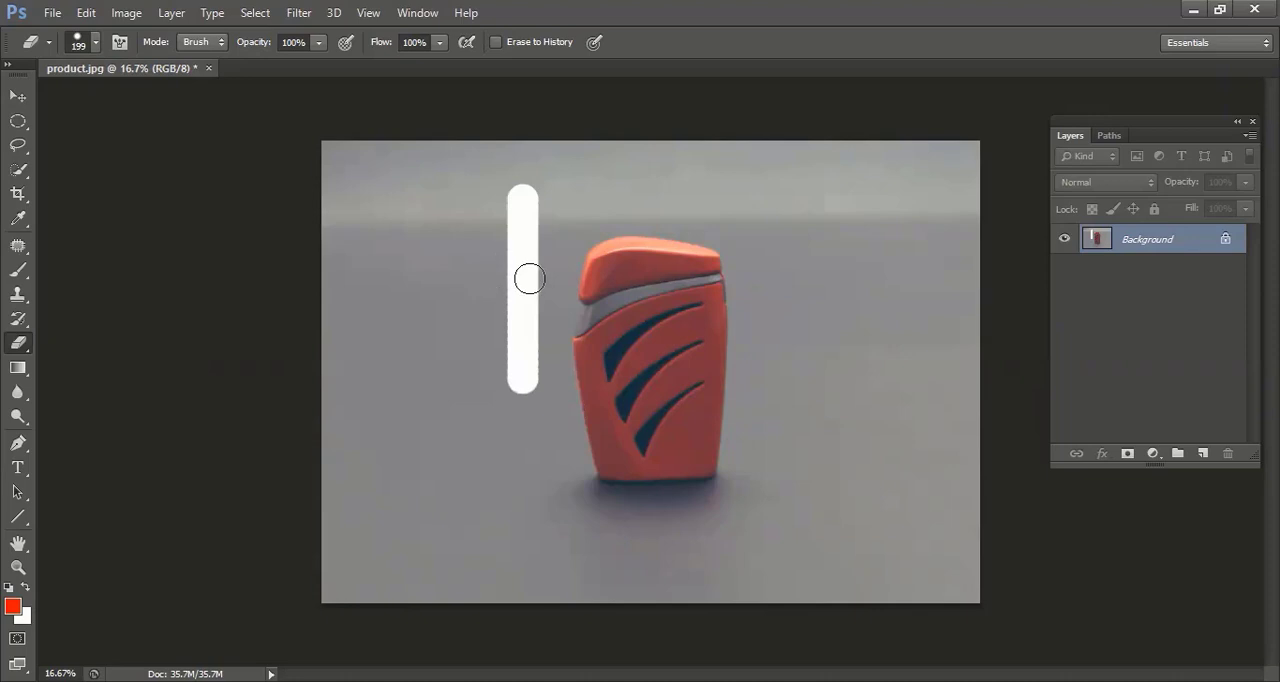
key("ctrl+z")
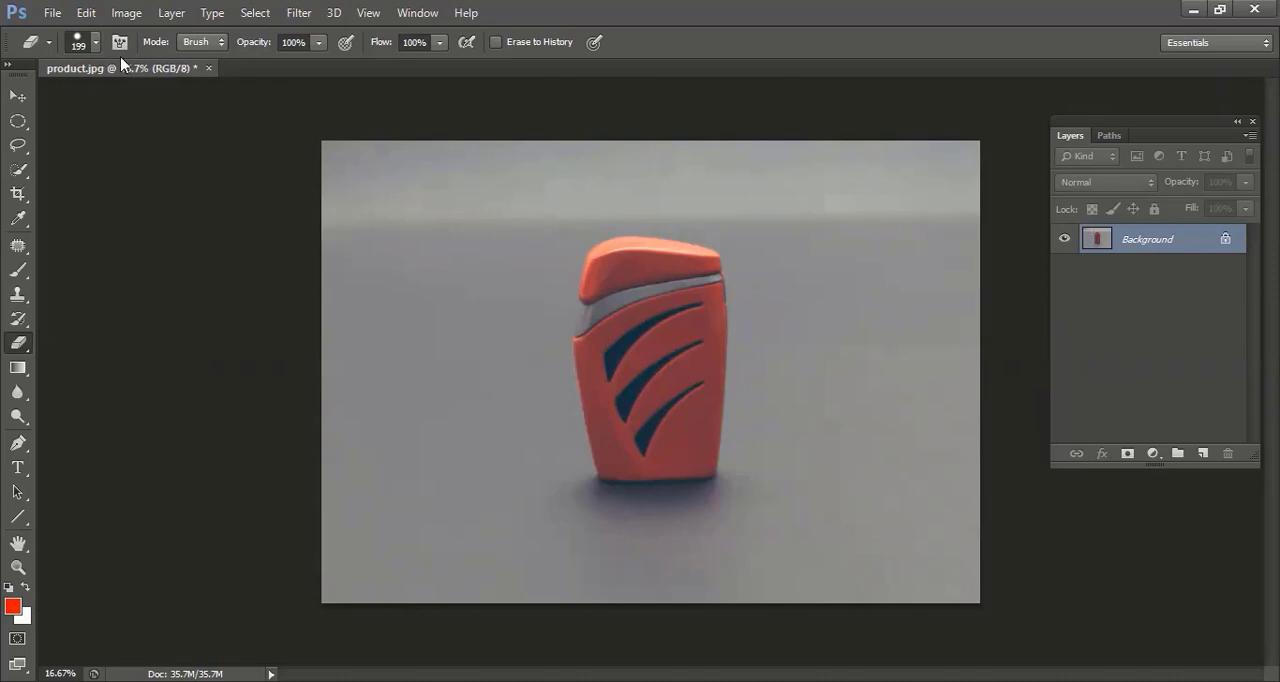
Switch the eraser to a soft round brush with 0% hardness and enlarge it to 600 px.
left_click(95, 42)
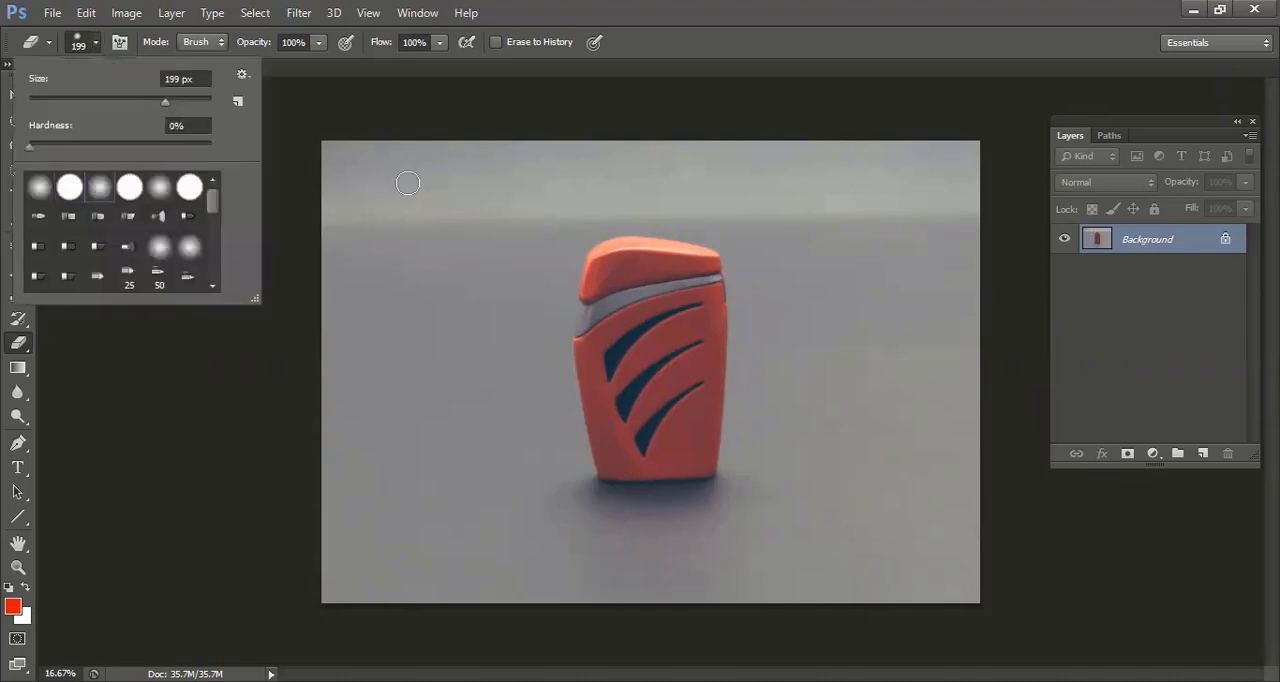
left_click(400, 125)
key("bracketright")
key("bracketright")
key("bracketright")
key("bracketright")
key("bracketright")
key("bracketright")
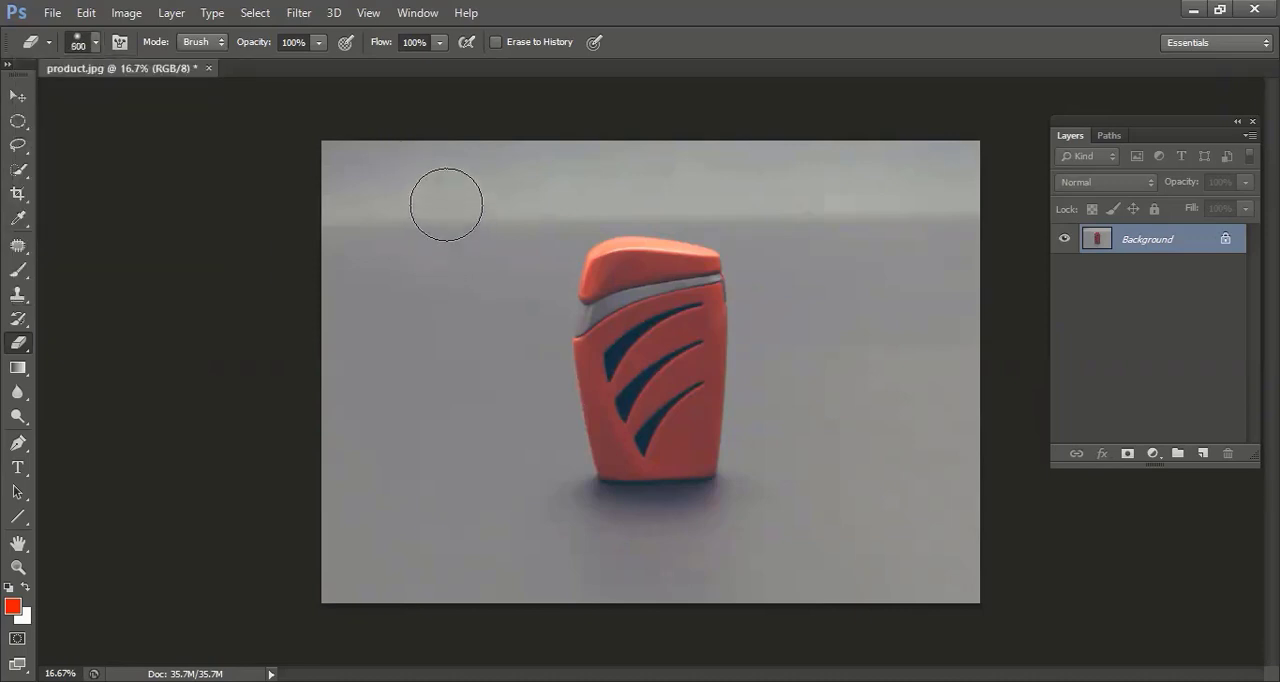
Try soft eraser strokes over the grey backdrop on the lighter's left side, undoing each attempt.
left_click_drag(446, 204, 451, 491)
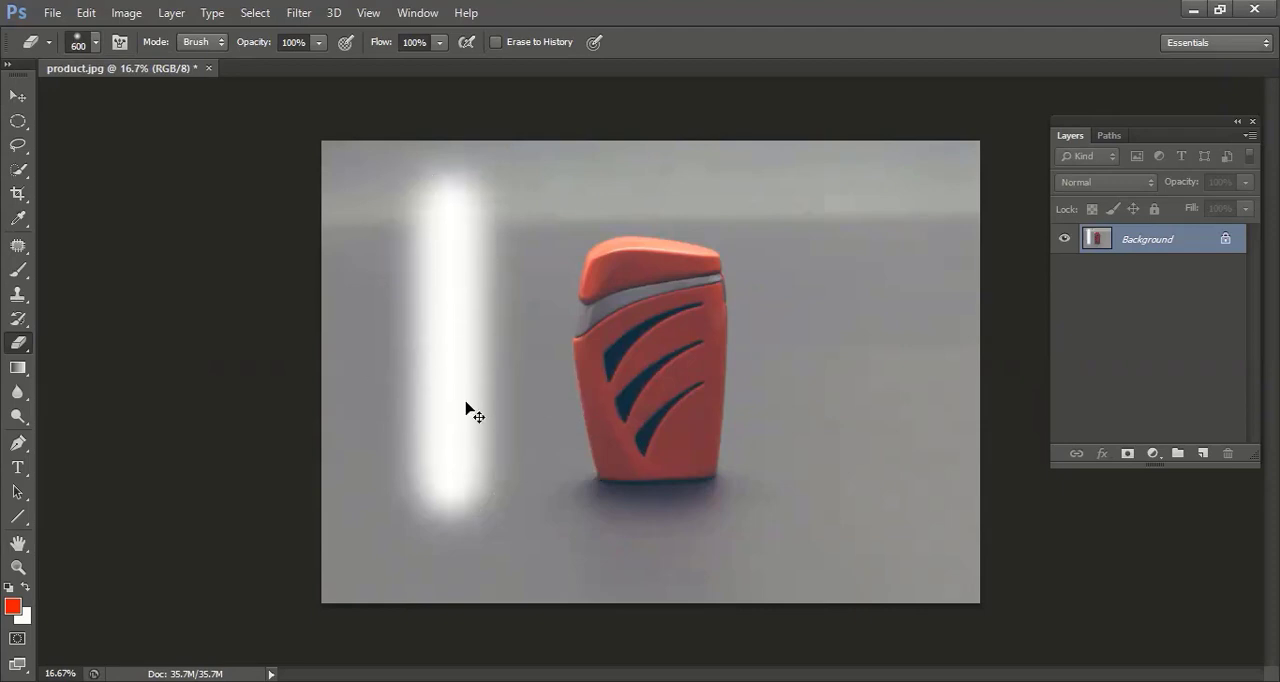
key("ctrl+z")
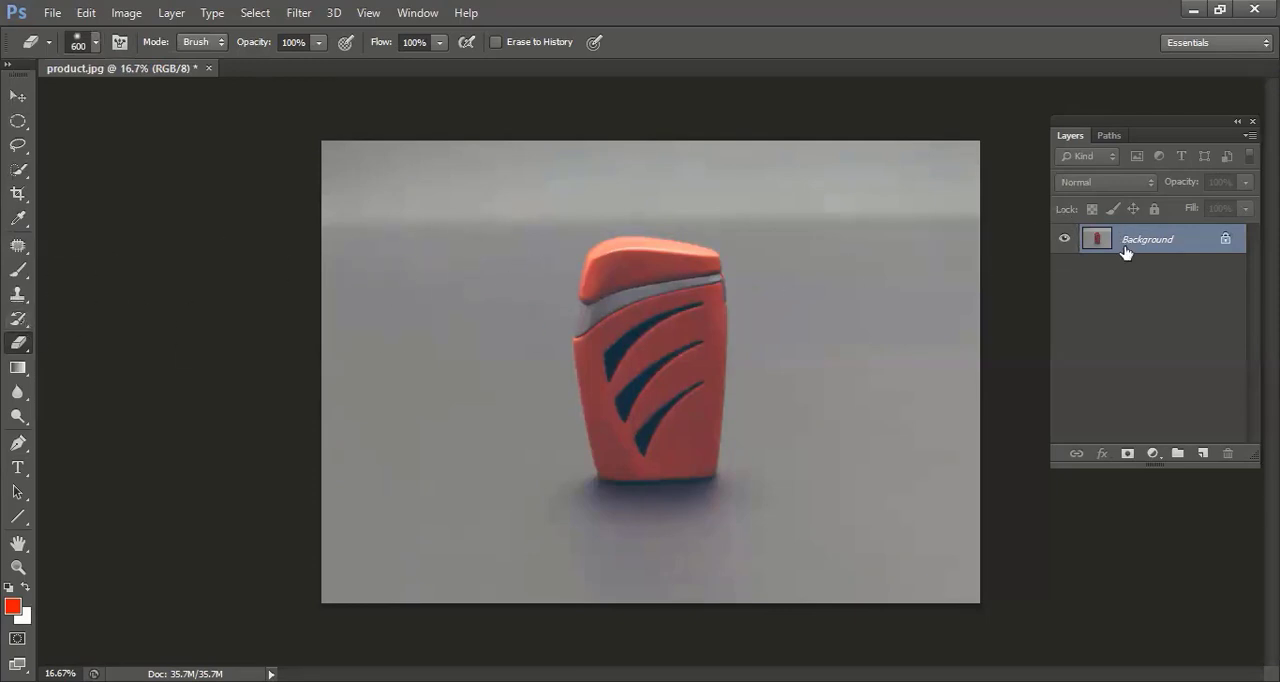
mouse_move(342, 158)
left_mouse_down()
mouse_move(369, 557)
mouse_move(349, 554)
mouse_move(405, 140)
mouse_move(377, 619)
mouse_move(437, 160)
mouse_move(477, 177)
mouse_move(510, 605)
mouse_move(497, 163)
mouse_move(486, 531)
left_mouse_up()
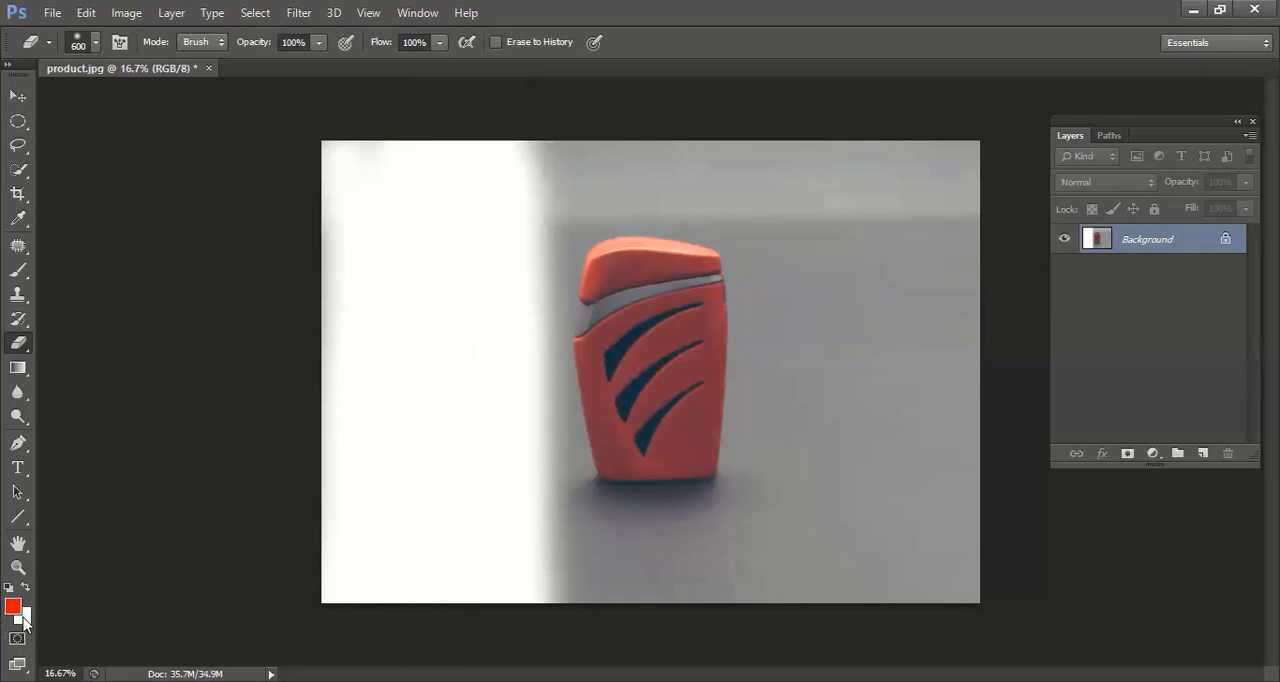
key("ctrl+z")
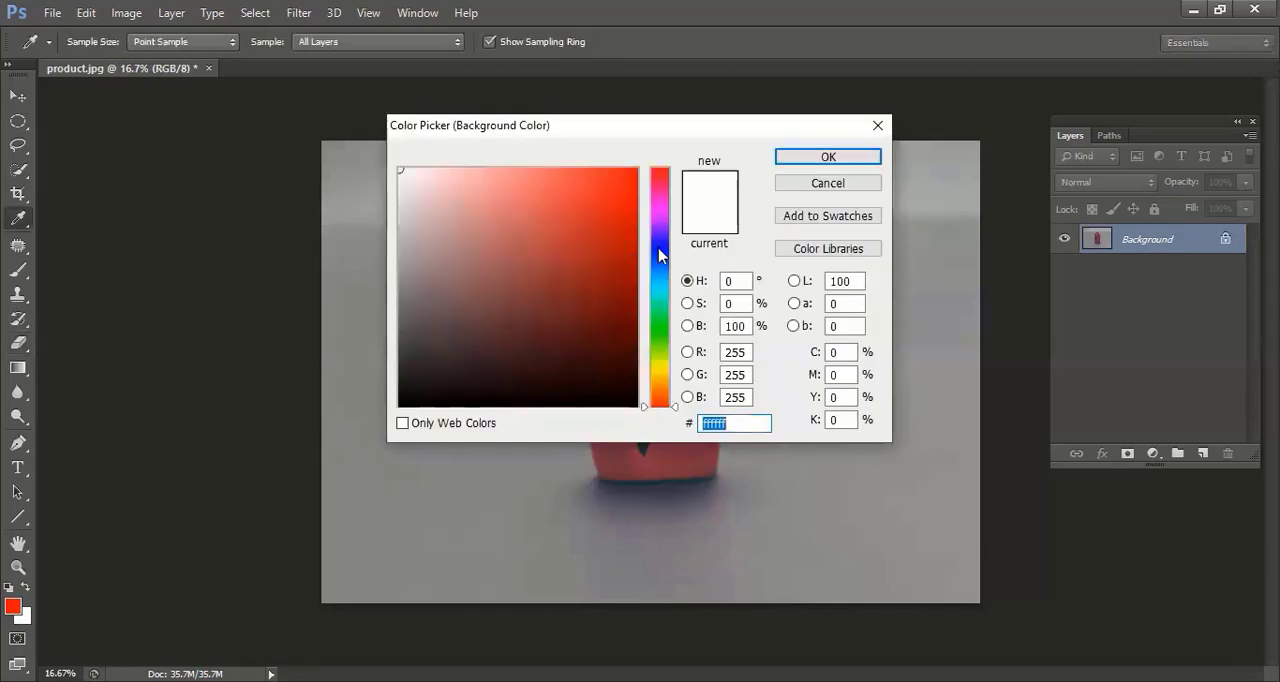
Set the background color to blue 1a15e1 and return to the Eraser Tool.
left_click(660, 246)
left_click(614, 196)
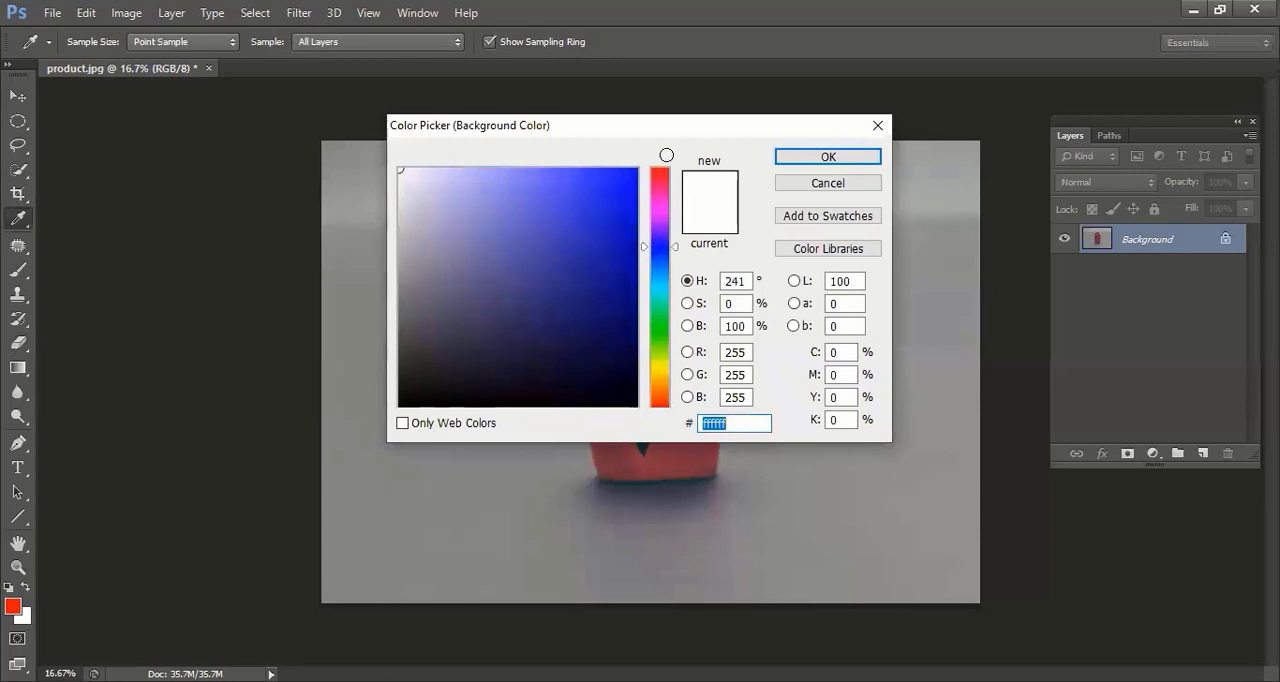
left_click(781, 158)
key("e")
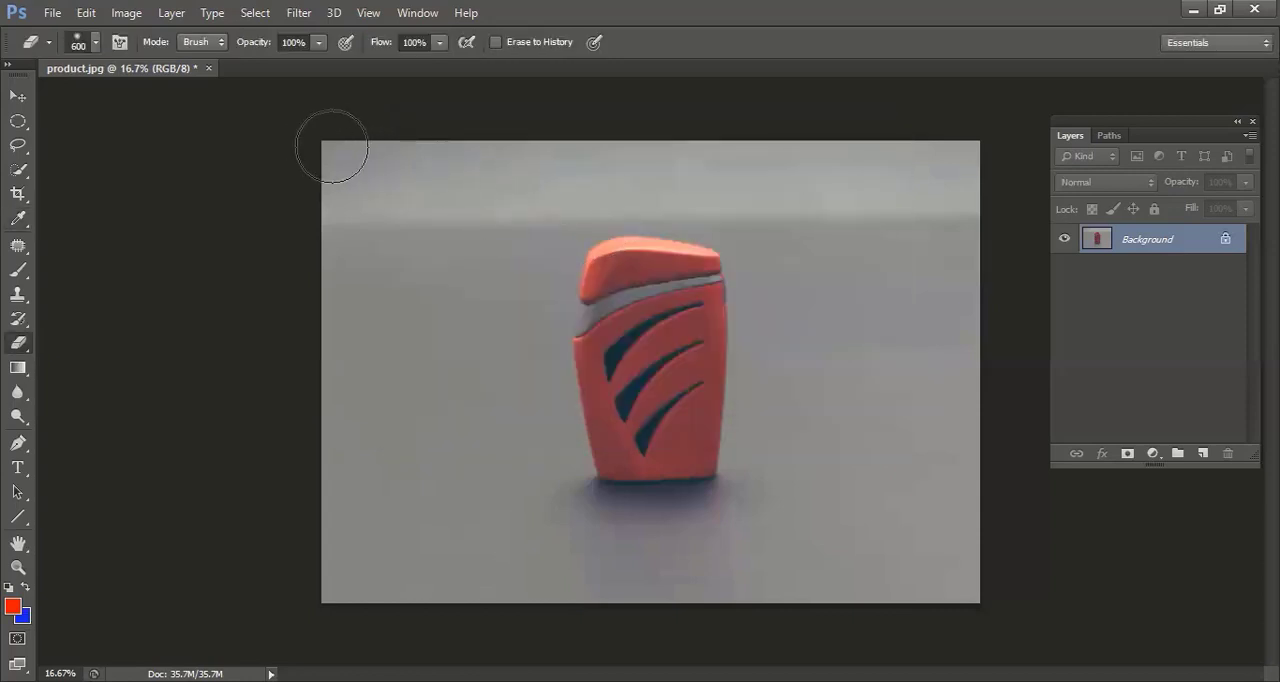
Erase the backdrop around the lighter on the Background layer, and paste a copy of the whole image into a new document.
mouse_move(334, 143)
left_mouse_down()
mouse_move(328, 561)
mouse_move(334, 585)
mouse_move(353, 590)
mouse_move(353, 151)
mouse_move(453, 319)
mouse_move(437, 234)
mouse_move(414, 233)
mouse_move(382, 402)
mouse_move(353, 236)
mouse_move(480, 275)
mouse_move(533, 169)
mouse_move(636, 190)
mouse_move(750, 191)
mouse_move(666, 172)
mouse_move(693, 171)
mouse_move(659, 178)
mouse_move(962, 160)
mouse_move(866, 153)
mouse_move(951, 159)
mouse_move(948, 447)
mouse_move(948, 230)
mouse_move(942, 395)
mouse_move(846, 314)
mouse_move(818, 236)
mouse_move(800, 520)
mouse_move(821, 304)
mouse_move(752, 229)
left_mouse_up()
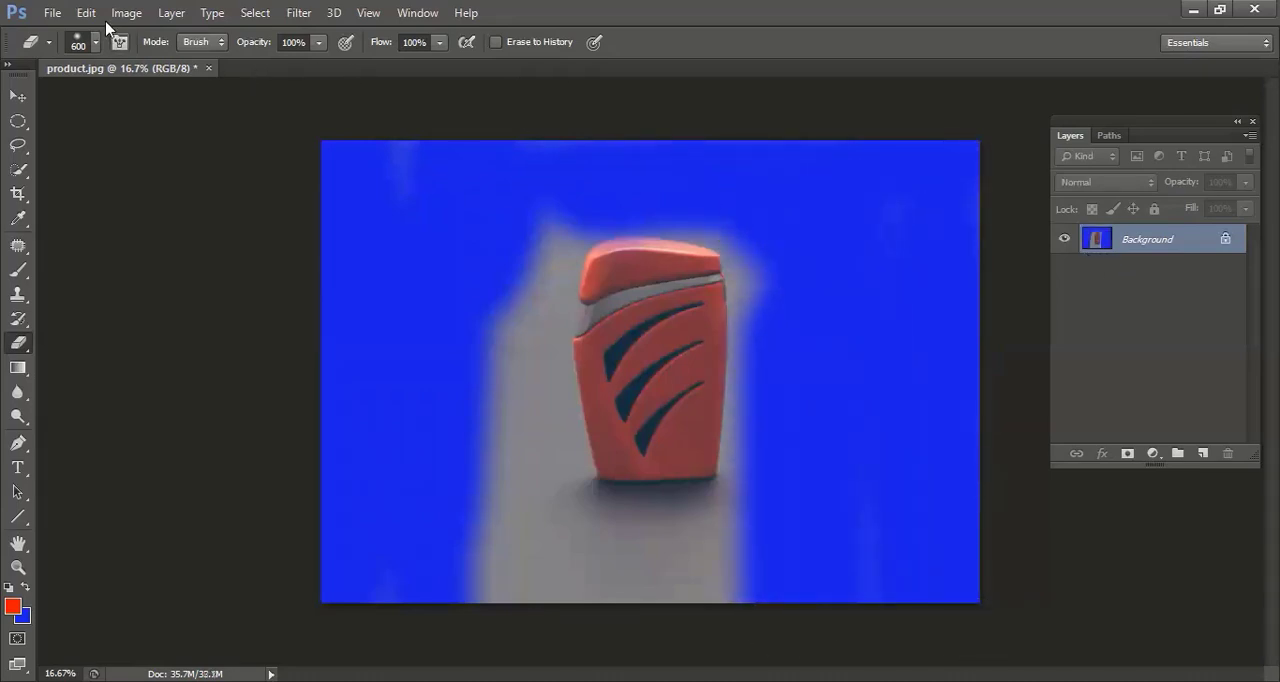
key("ctrl+a")
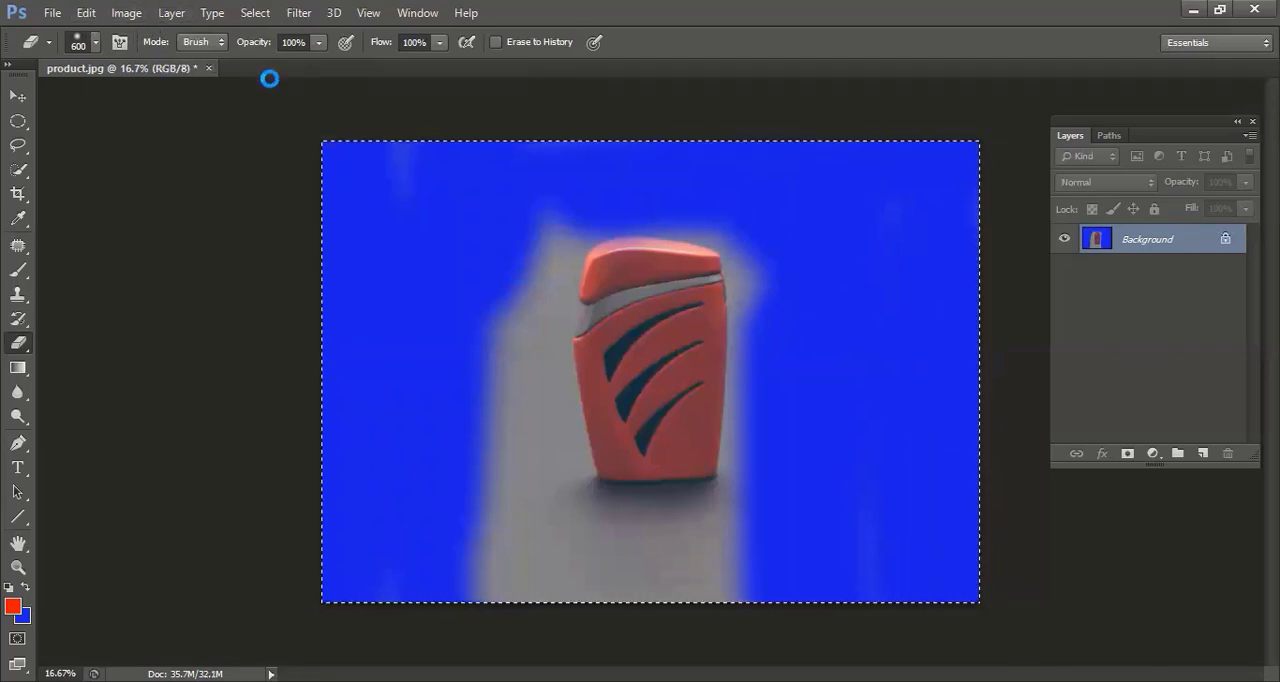
key("ctrl+n")
key("Return")
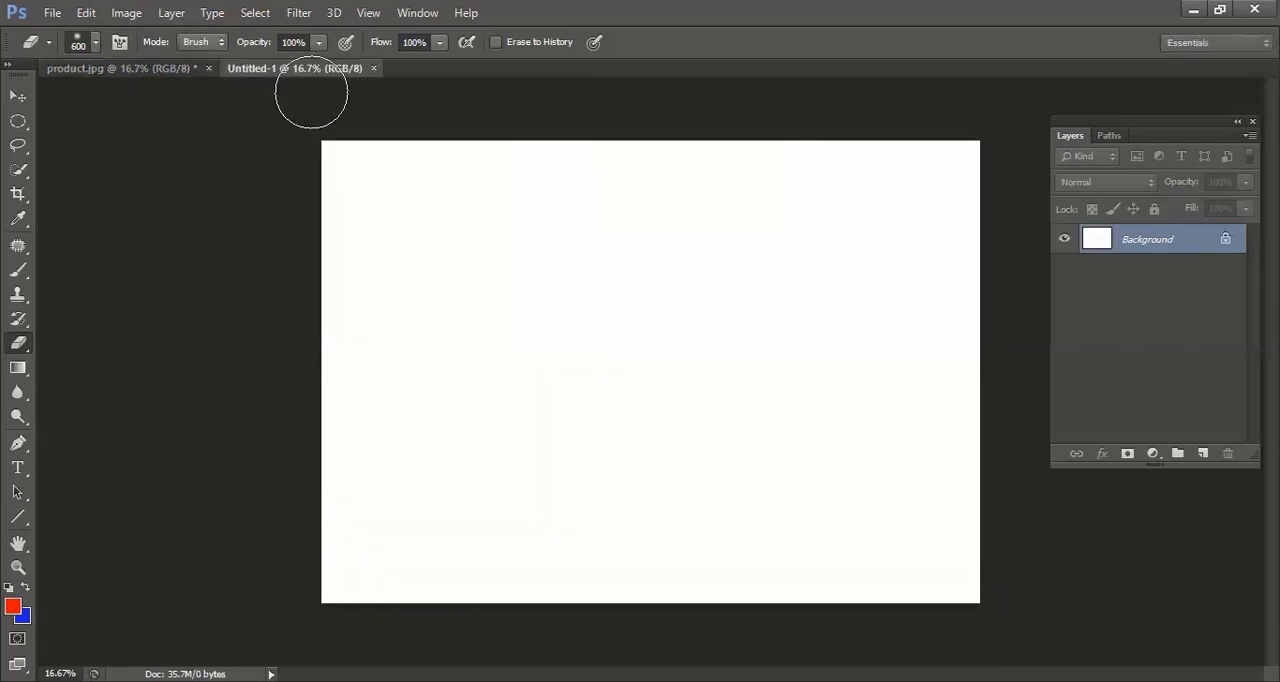
key("ctrl+v")
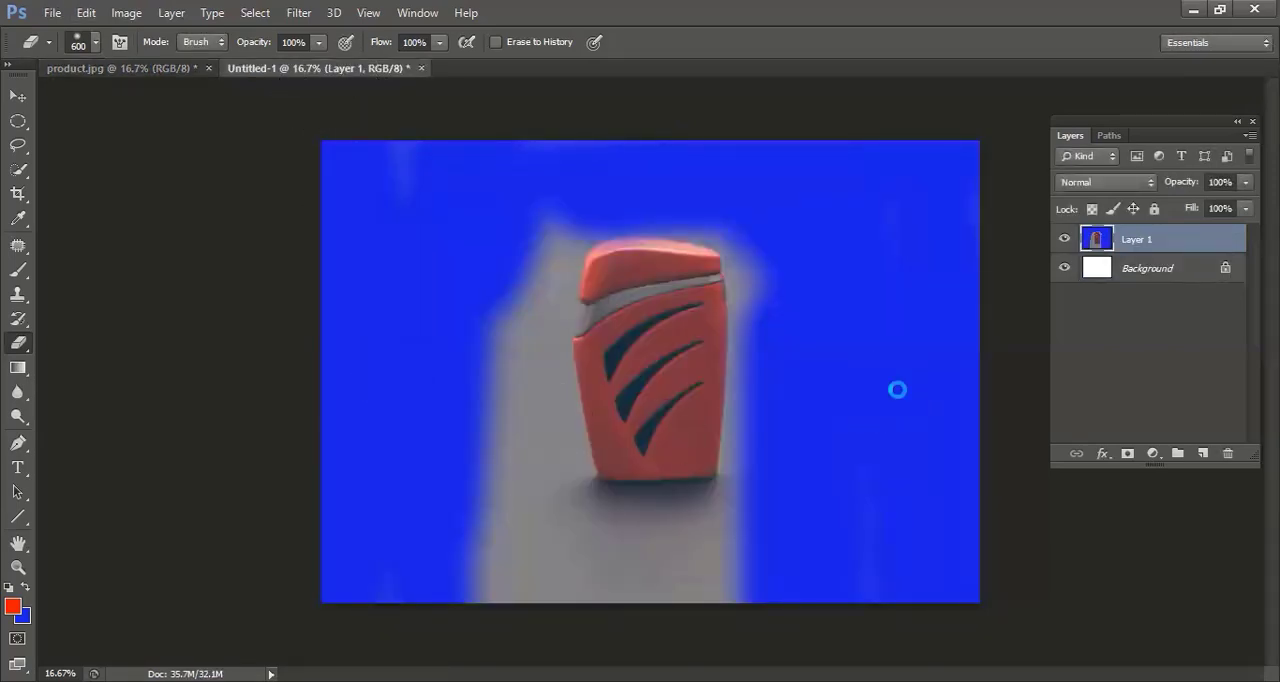
Discard the new document without saving and undo the erasing around the lighter in product.jpg.
key("ctrl+w")
left_click(648, 278)
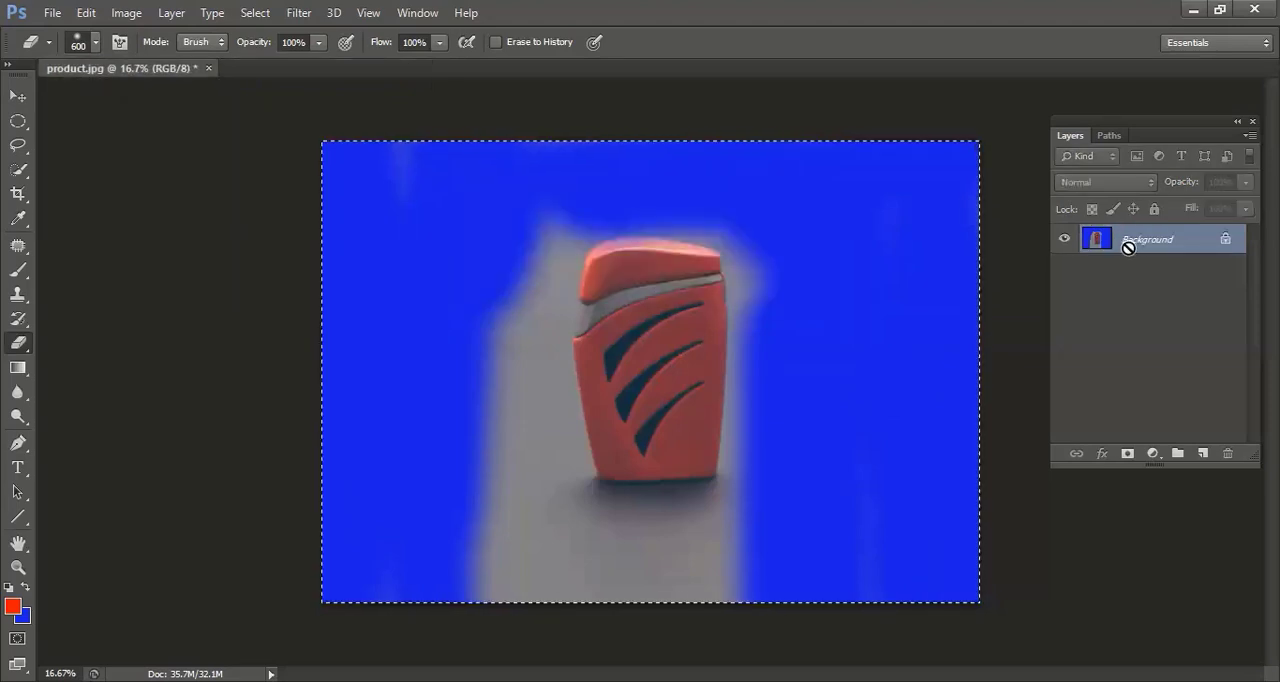
key("ctrl+d")
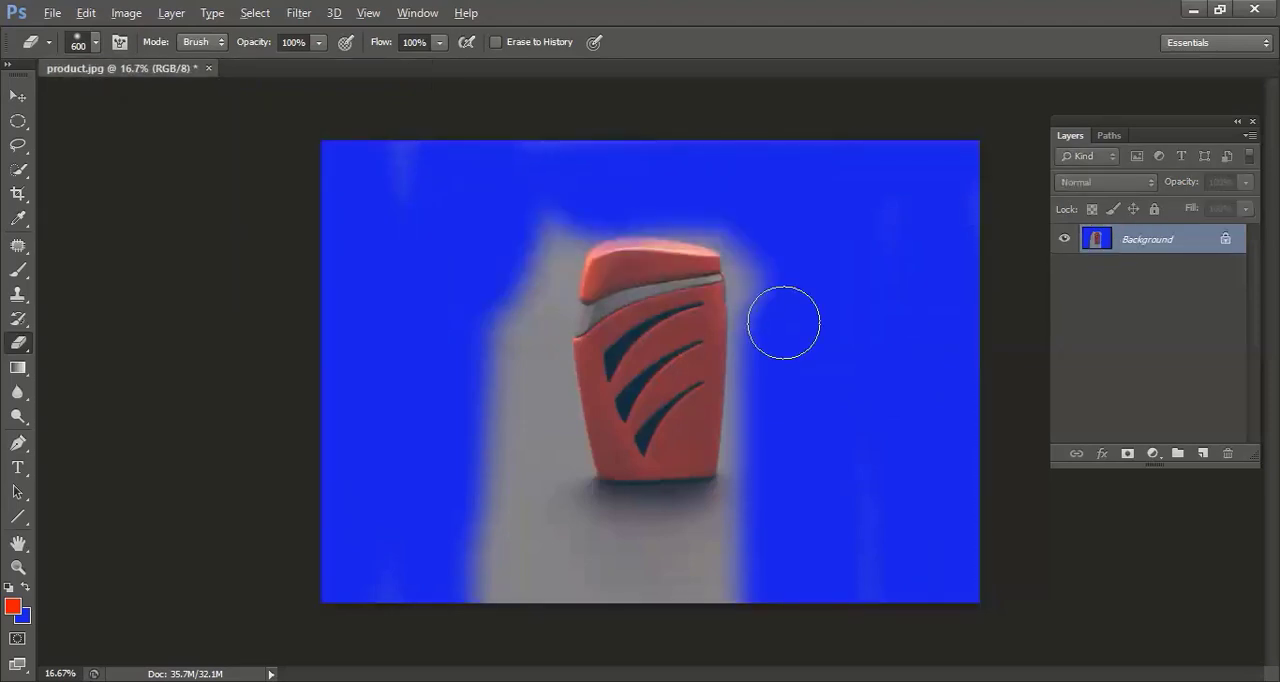
key("ctrl+z")
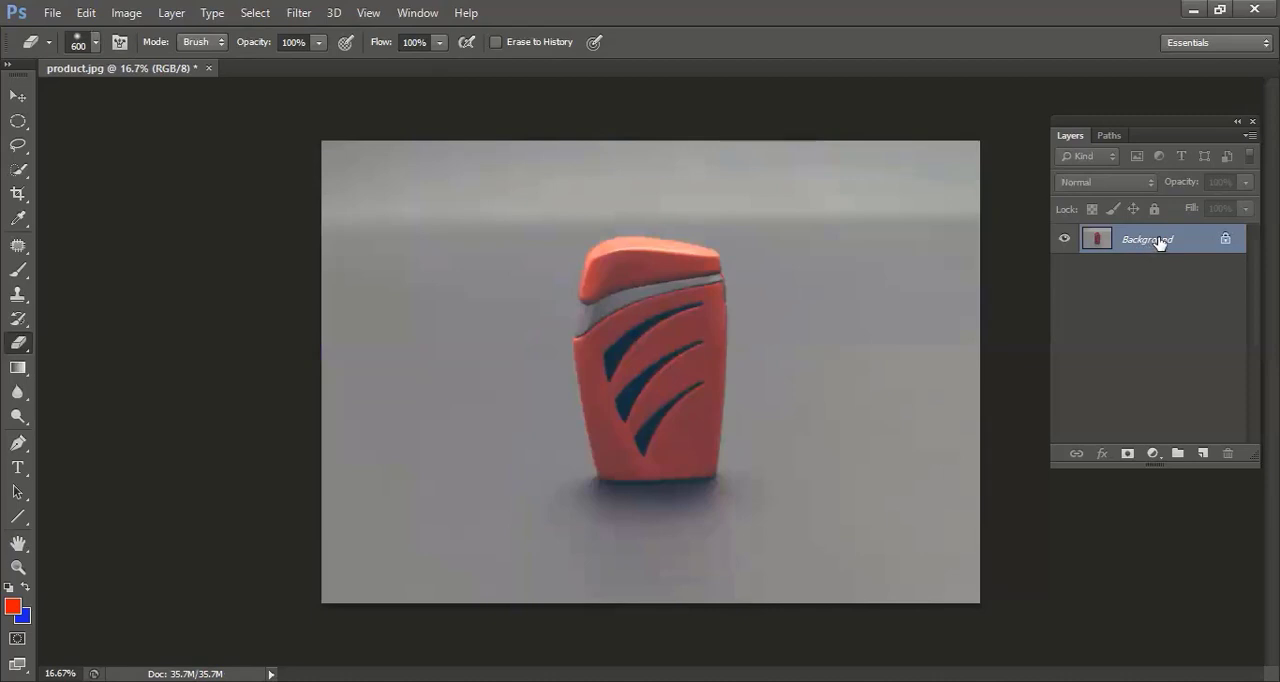
Cut the entire image from the Background layer and paste it back as a separate layer.
left_click(1111, 263)
key("ctrl+a")
left_click(88, 14)
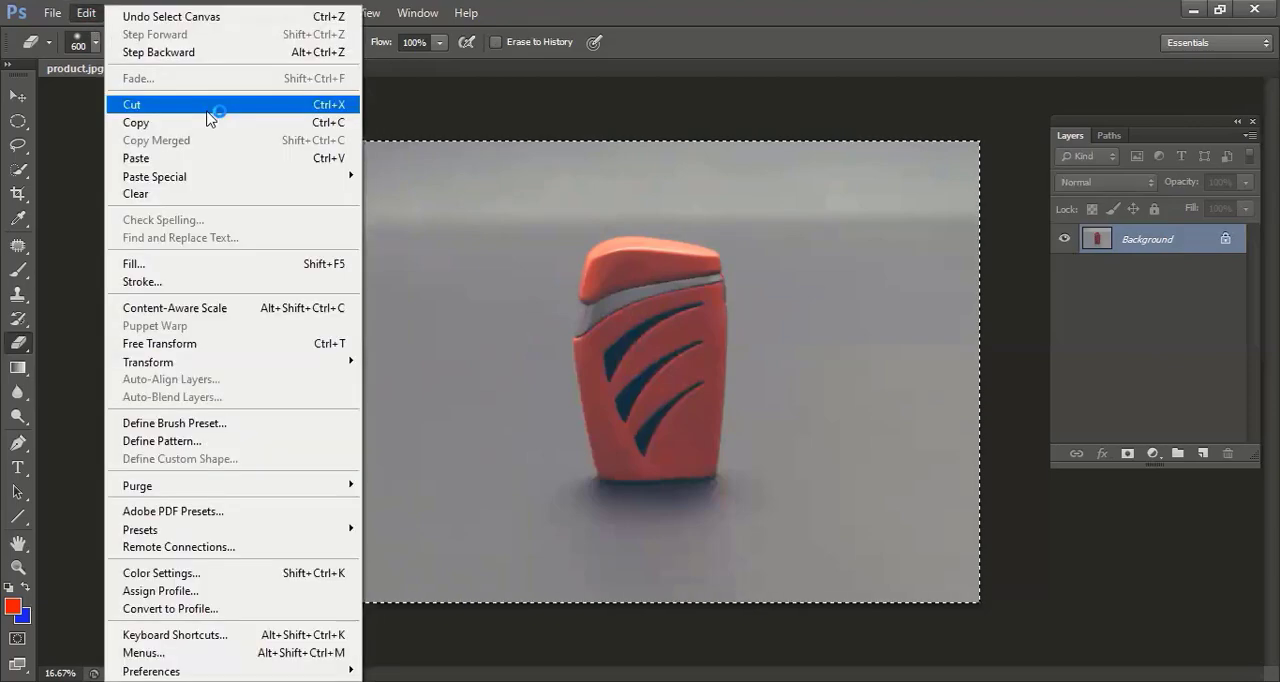
left_click(131, 104)
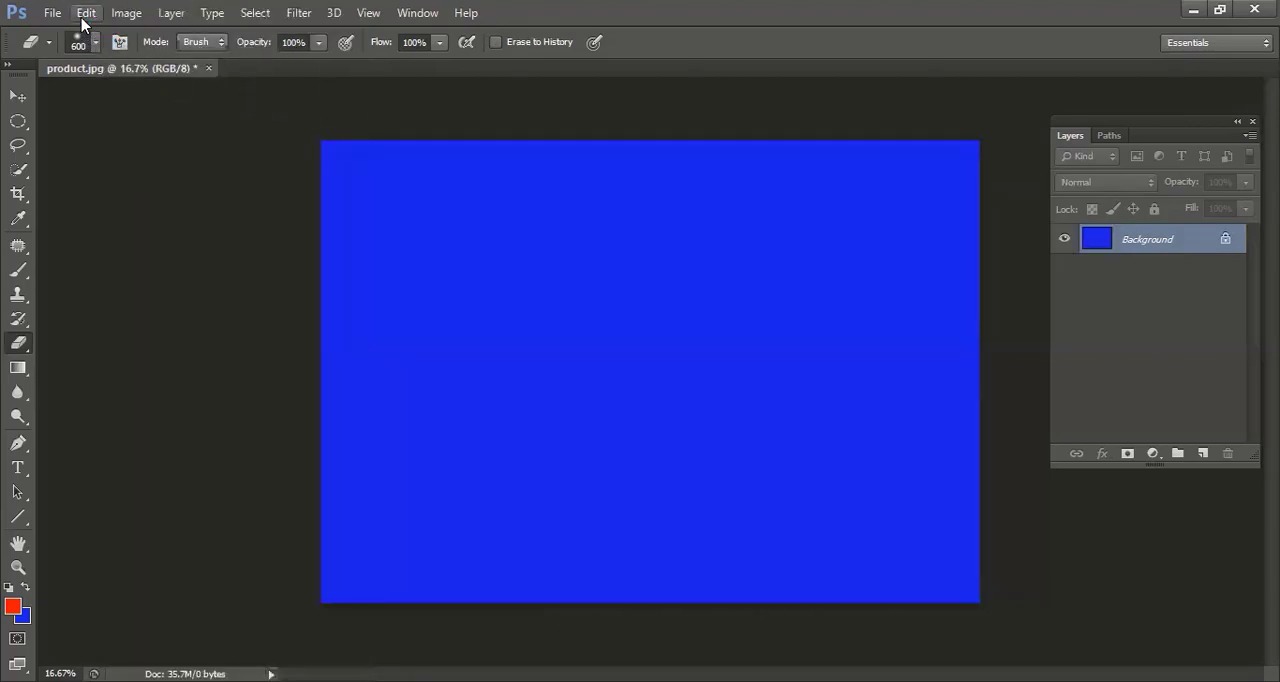
left_click(84, 16)
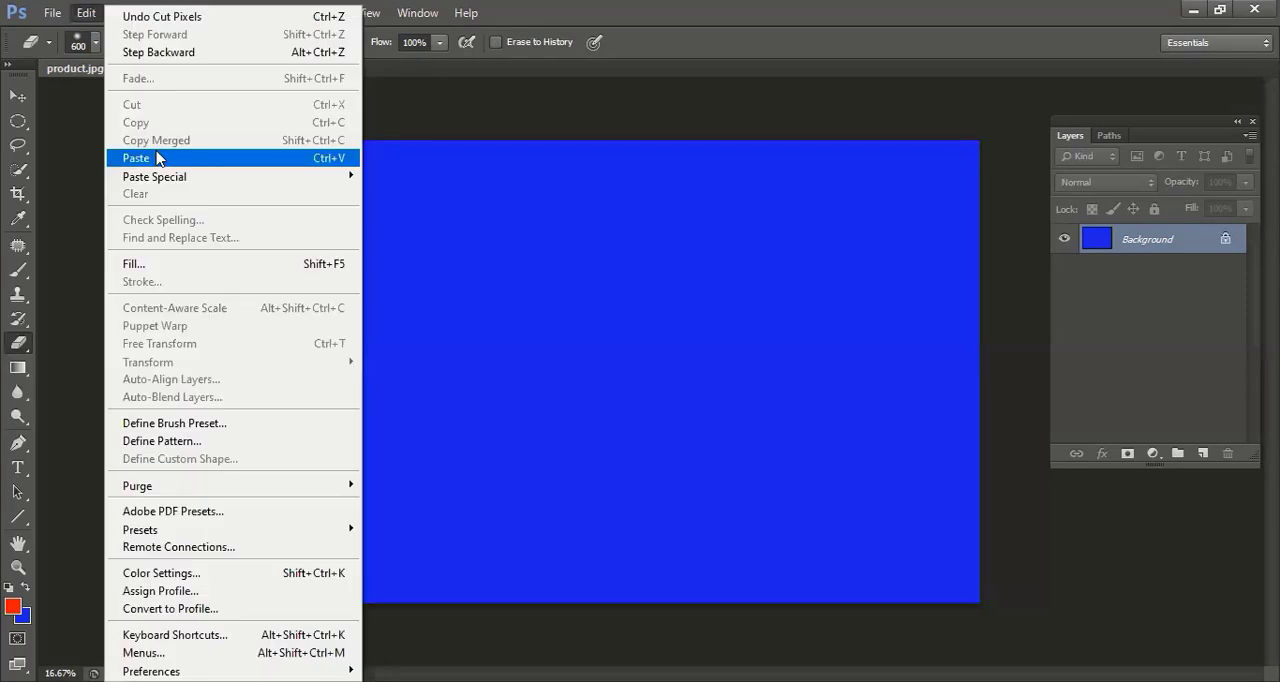
left_click(158, 158)
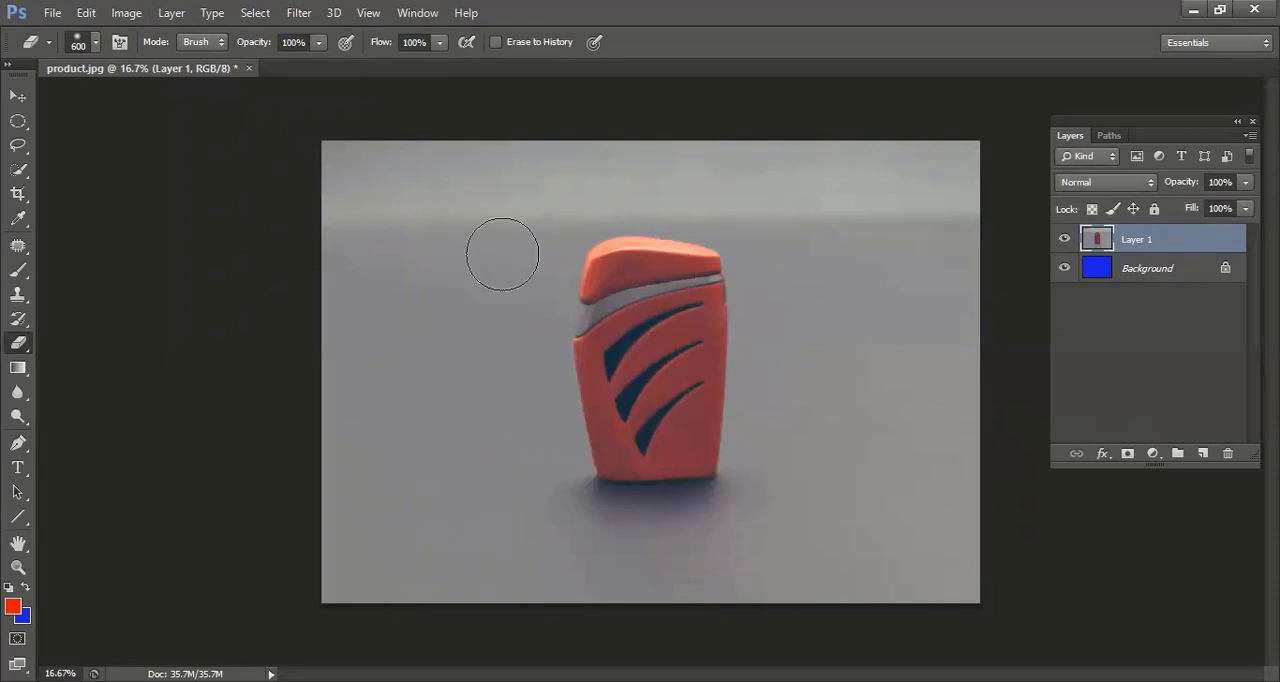
Erase Layer 1's grey backdrop on the lighter's left side with the soft 600 px eraser.
mouse_move(555, 170)
left_mouse_down()
mouse_move(511, 333)
mouse_move(536, 240)
mouse_move(530, 386)
mouse_move(555, 524)
mouse_move(461, 183)
mouse_move(450, 362)
mouse_move(478, 207)
mouse_move(365, 164)
mouse_move(320, 253)
mouse_move(411, 231)
mouse_move(415, 62)
mouse_move(439, 300)
mouse_move(334, 437)
mouse_move(347, 458)
mouse_move(402, 450)
left_mouse_up()
Paste a copy of the partly erased layer into a new document as a test, discard that document and clear the selection.
key("ctrl+a")
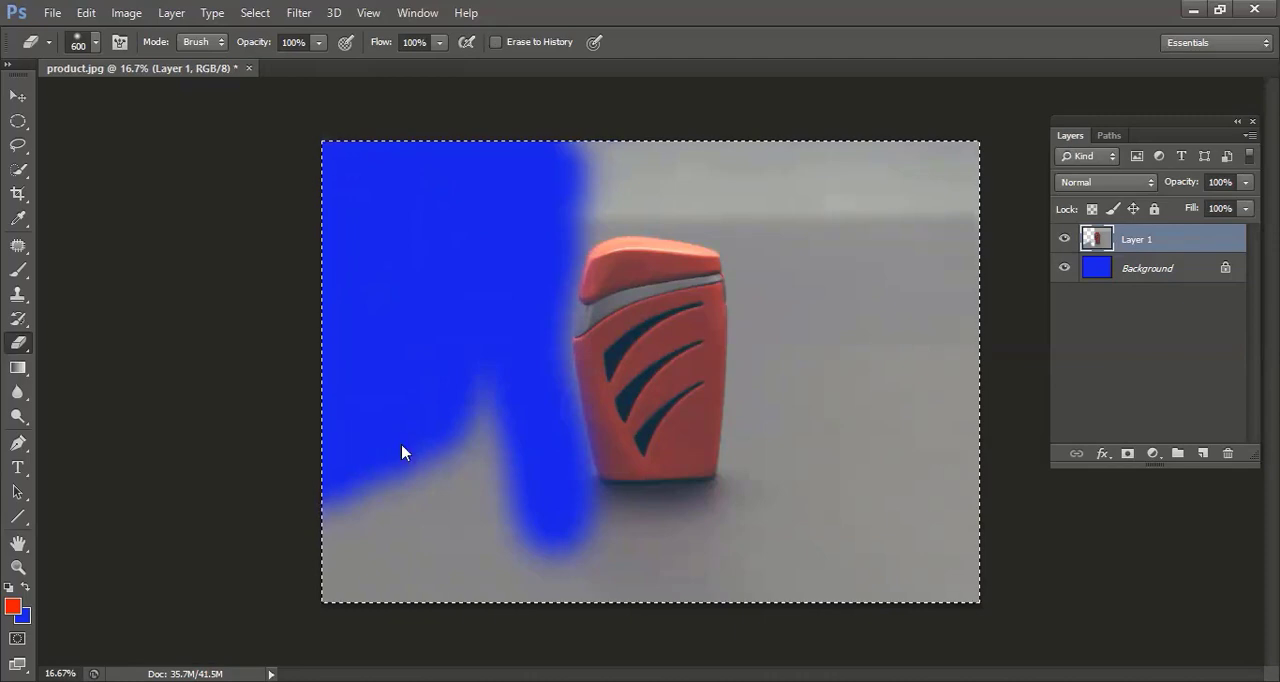
key("ctrl+n")
key("Return")
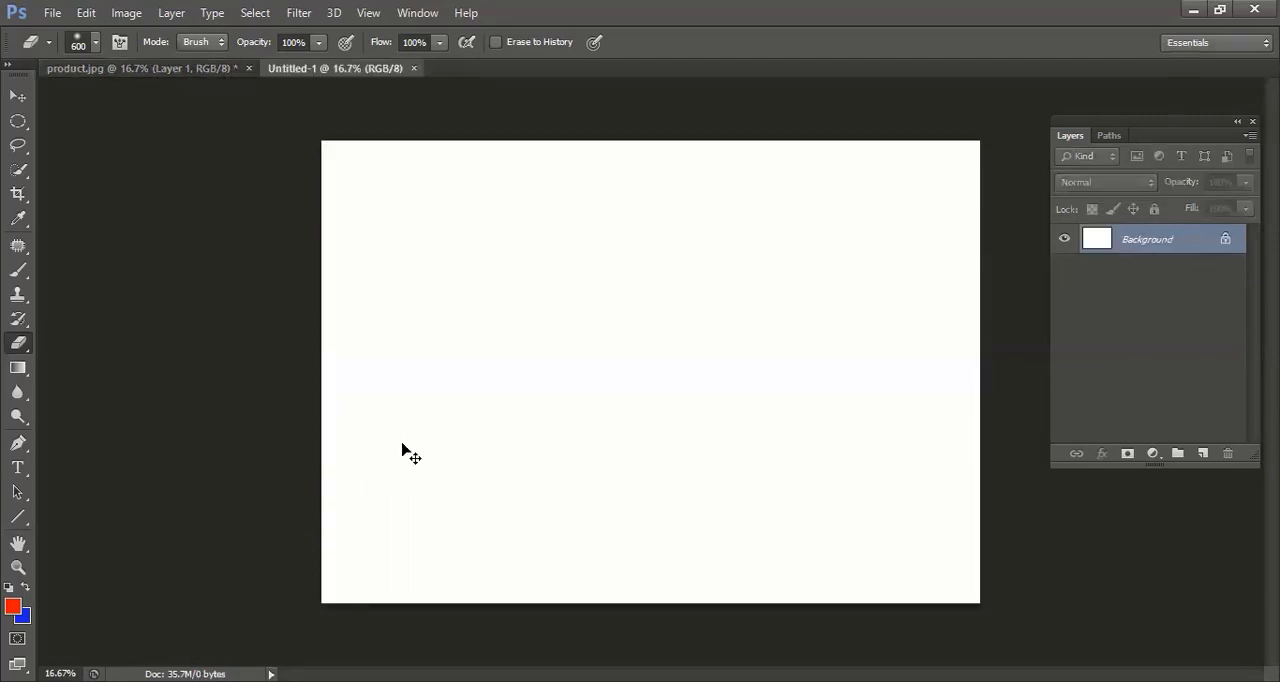
key("ctrl+v")
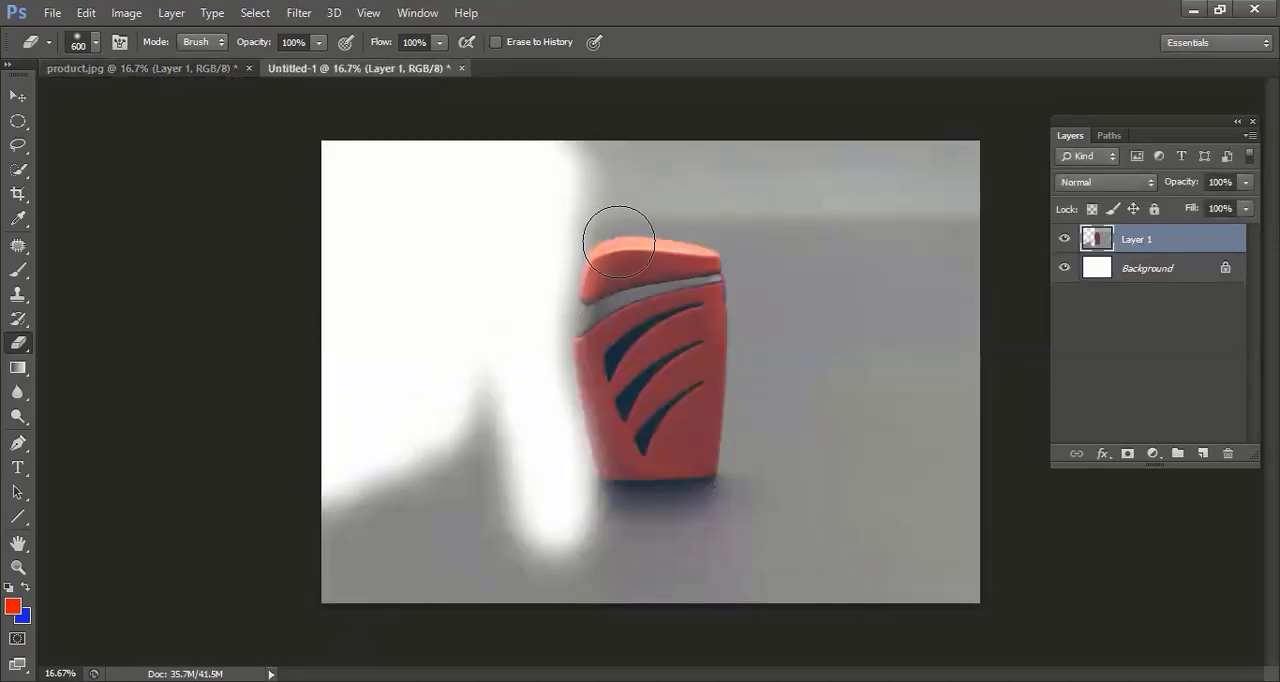
key("ctrl+z")
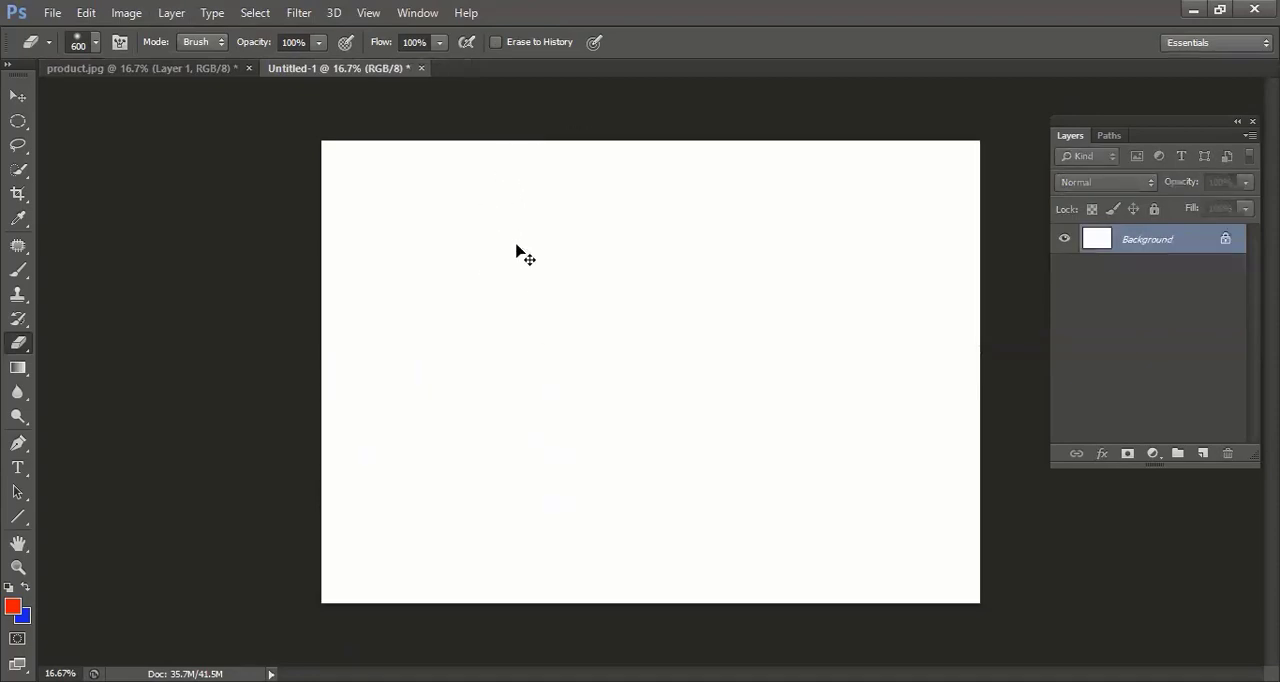
key("ctrl+w")
left_click(624, 280)
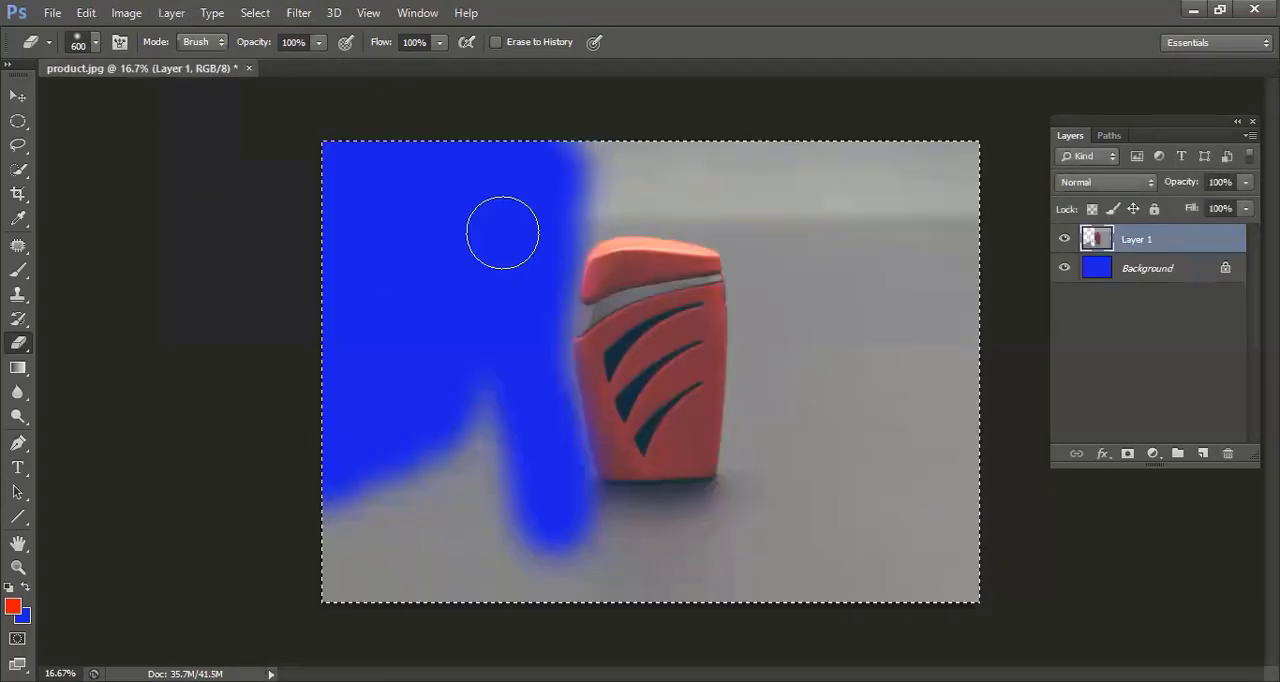
key("ctrl+d")
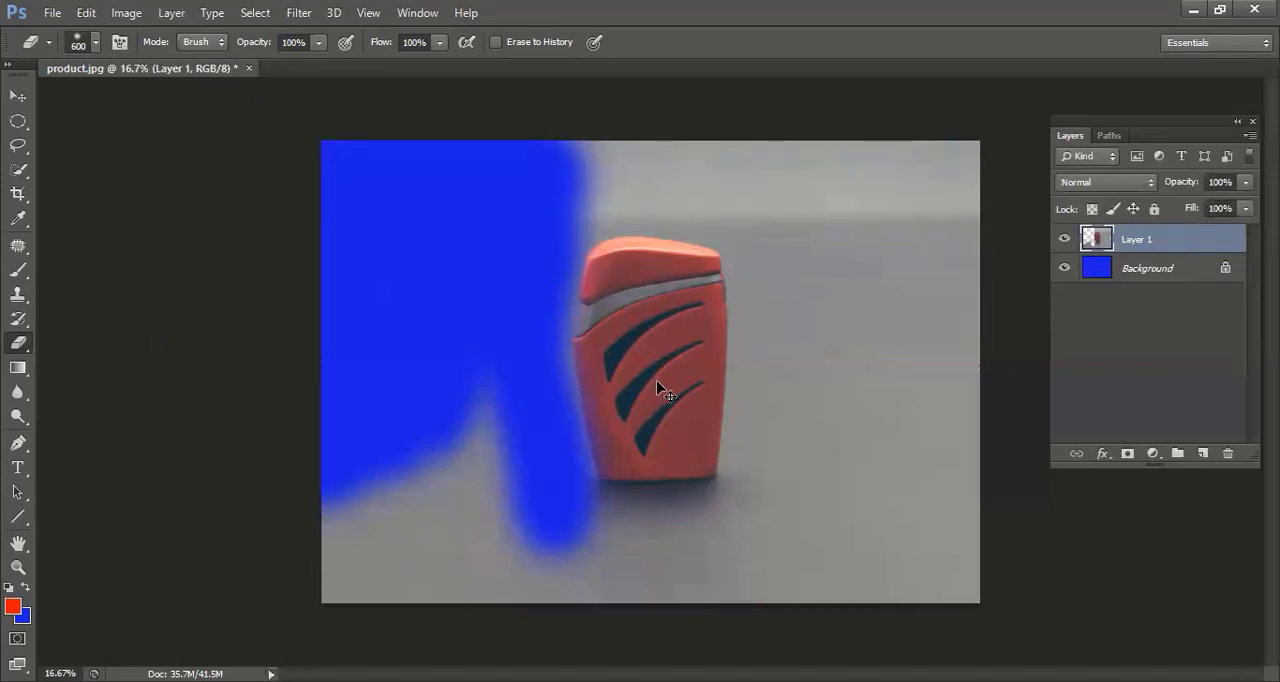
Erase Layer 1's backdrop along the lighter's top and right edges with a 100% hardness eraser brush reduced to 175 px.
key("ctrl+minus")
key("ctrl+plus")
key("ctrl+plus")
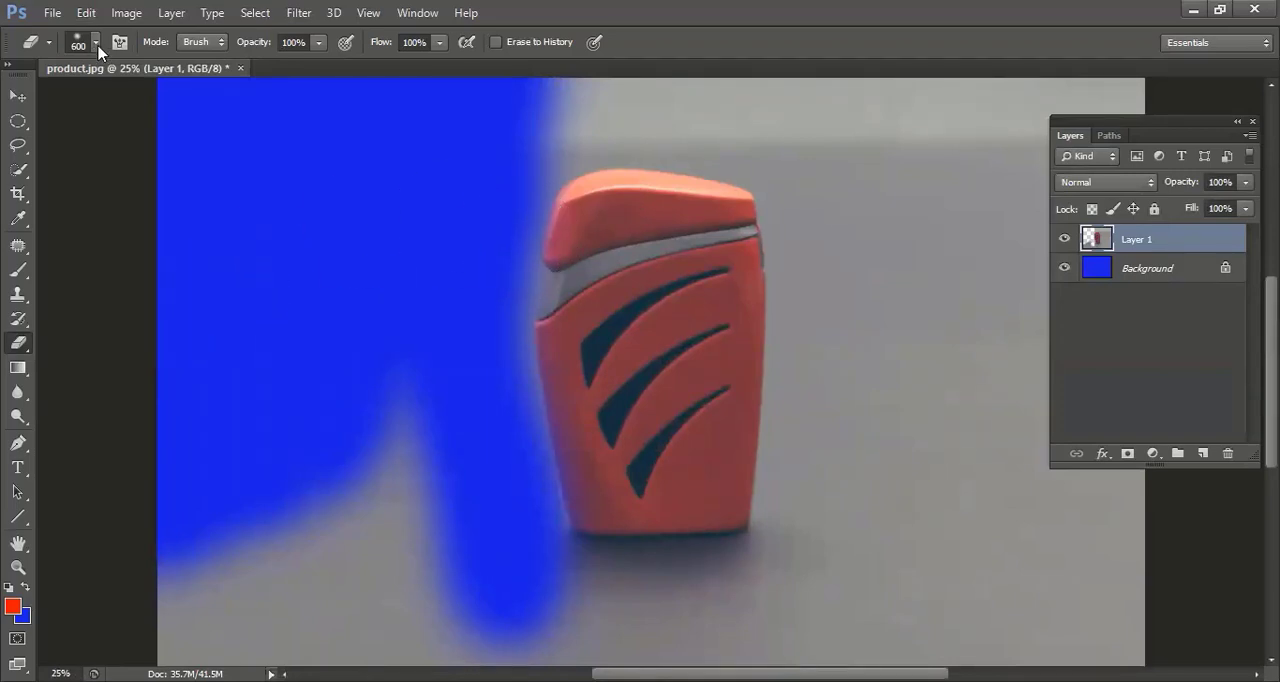
right_click(78, 188)
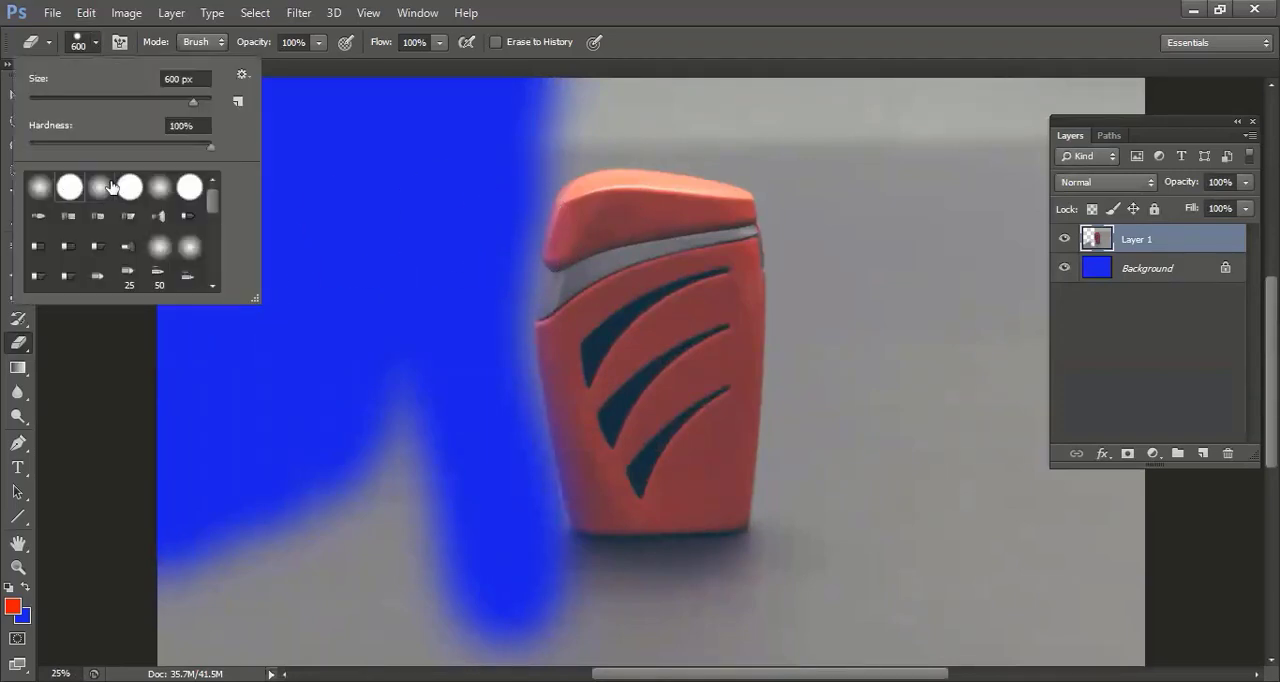
left_click(508, 118)
key("bracketleft")
key("bracketleft")
key("bracketleft")
key("bracketleft")
key("bracketleft")
key("bracketleft")
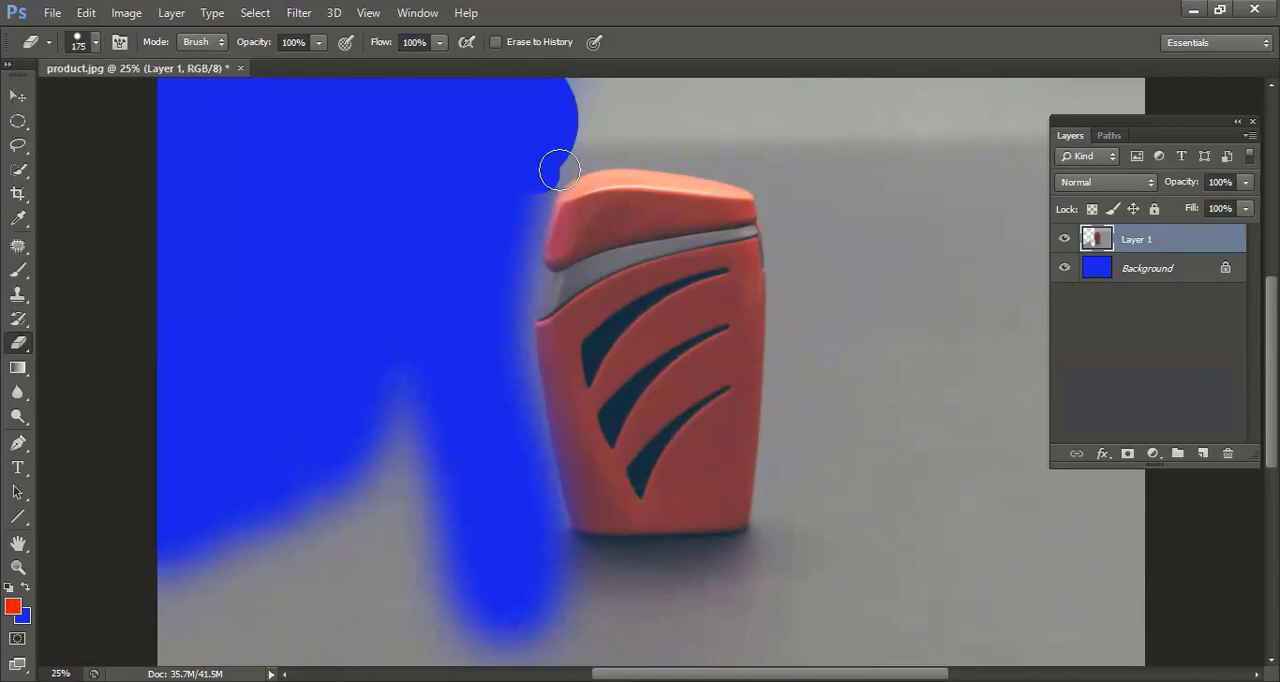
mouse_move(551, 166)
left_mouse_down()
mouse_move(687, 159)
mouse_move(787, 187)
mouse_move(785, 206)
mouse_move(766, 201)
mouse_move(772, 191)
mouse_move(792, 305)
mouse_move(788, 447)
left_mouse_up()
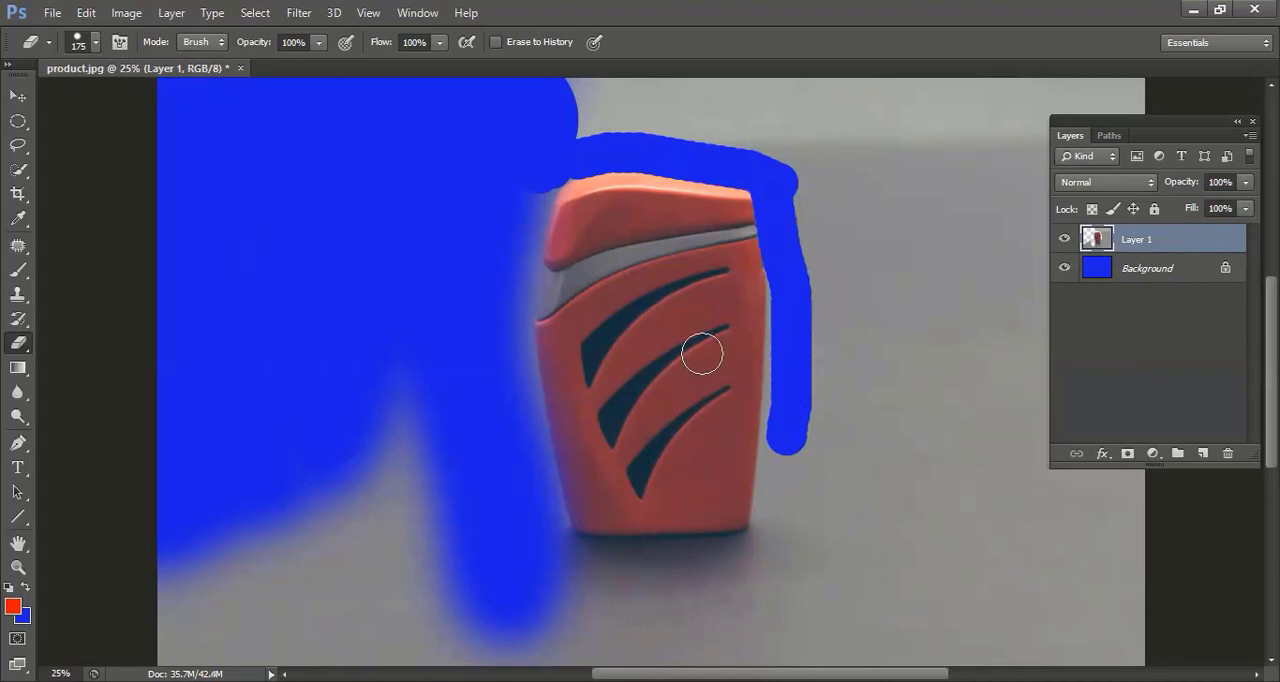
Undo a trial move of the layer and fill the Background layer with the red foreground color.
key("v")
left_click_drag(515, 336, 323, 314)
key("ctrl+z")
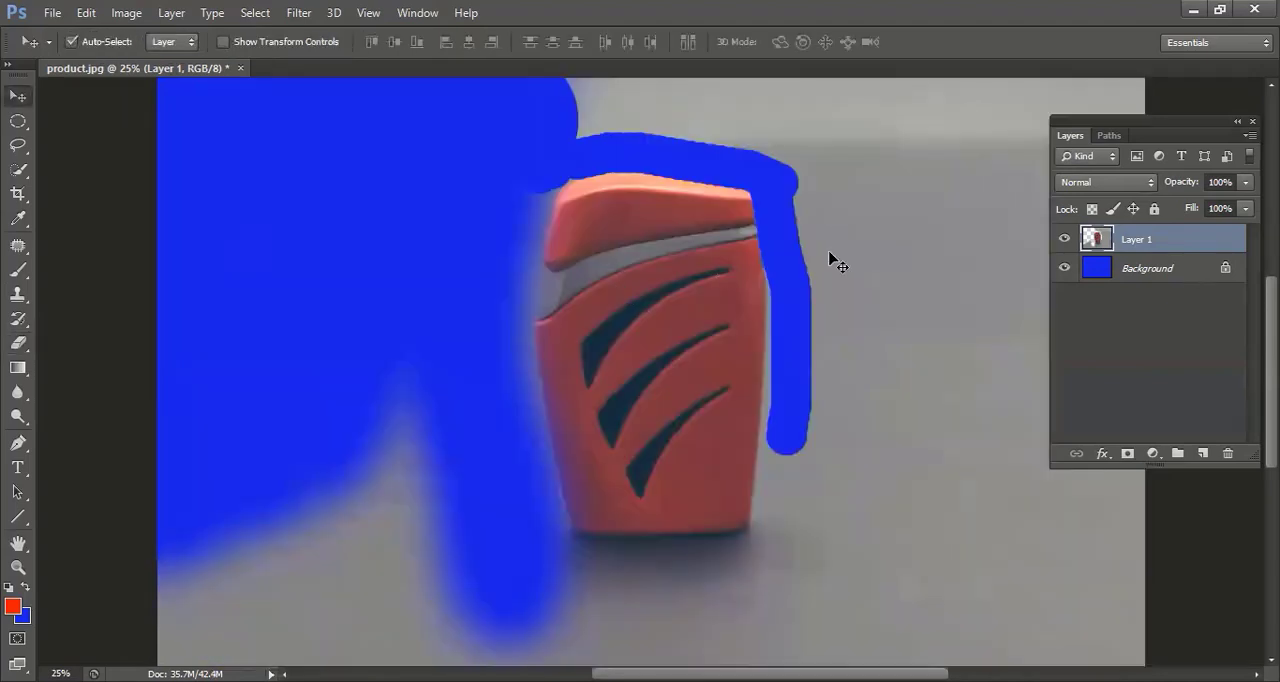
left_click(1134, 268)
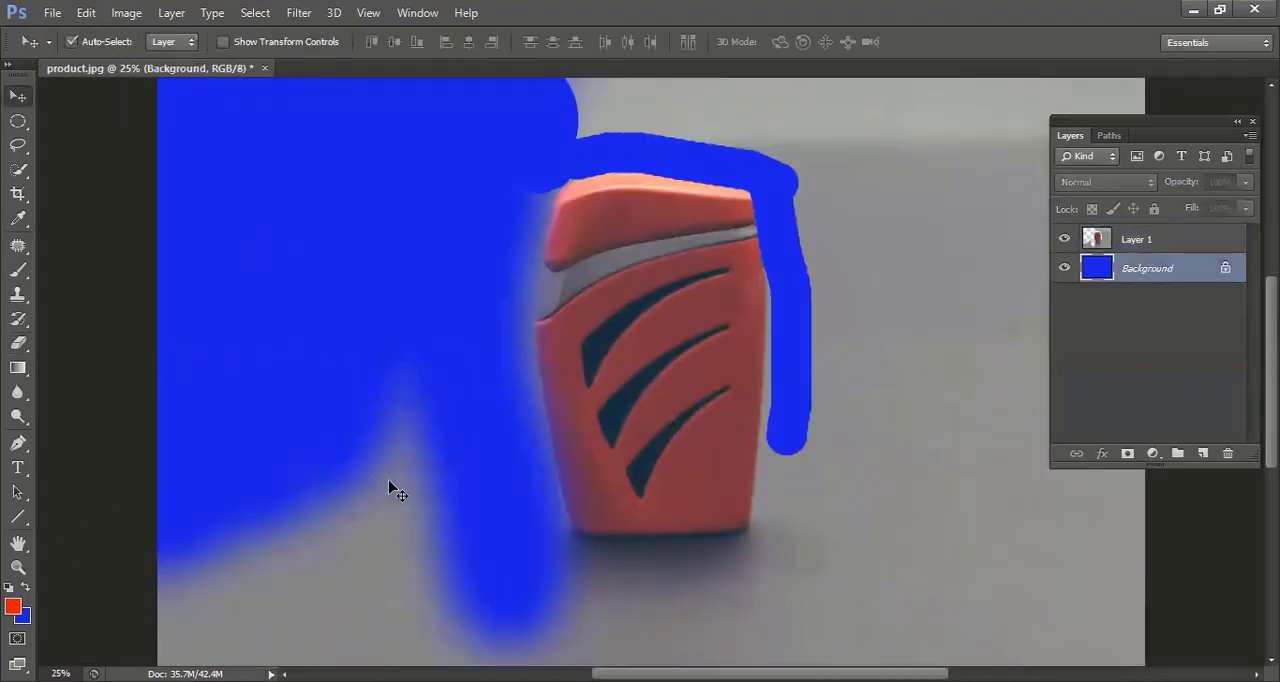
key("alt+BackSpace")
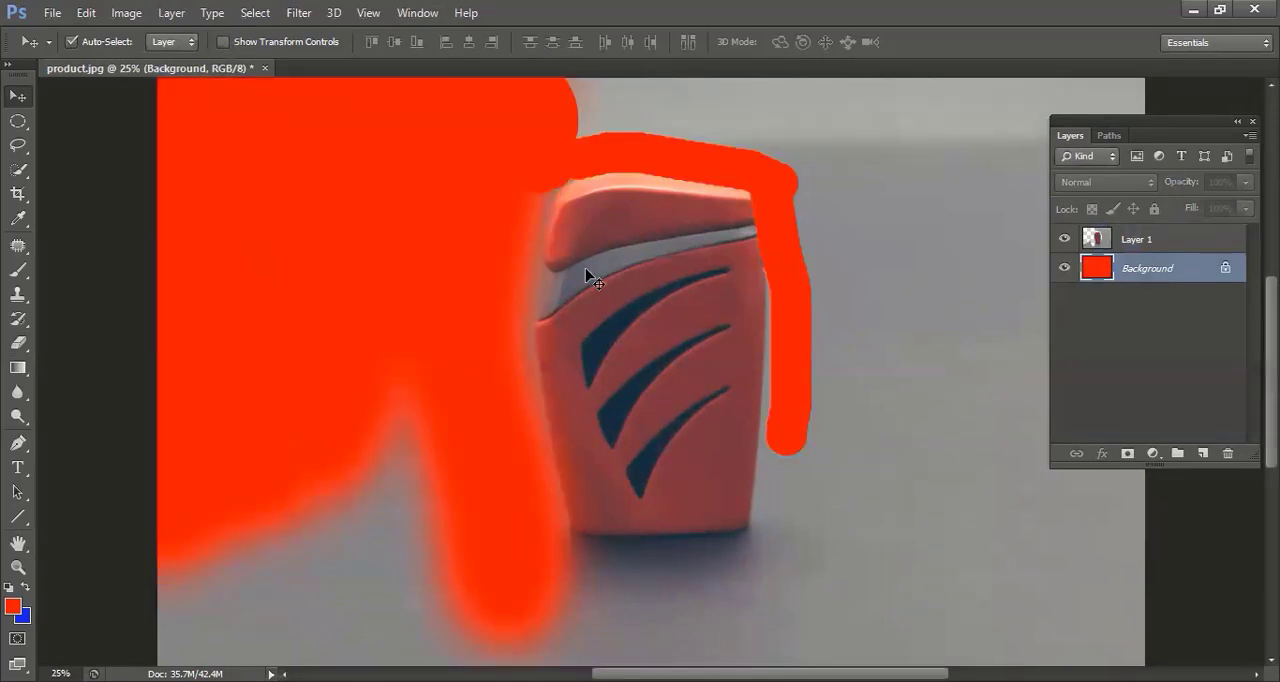
Select the Eraser Tool again and revert product.jpg to its saved version.
left_click(20, 322)
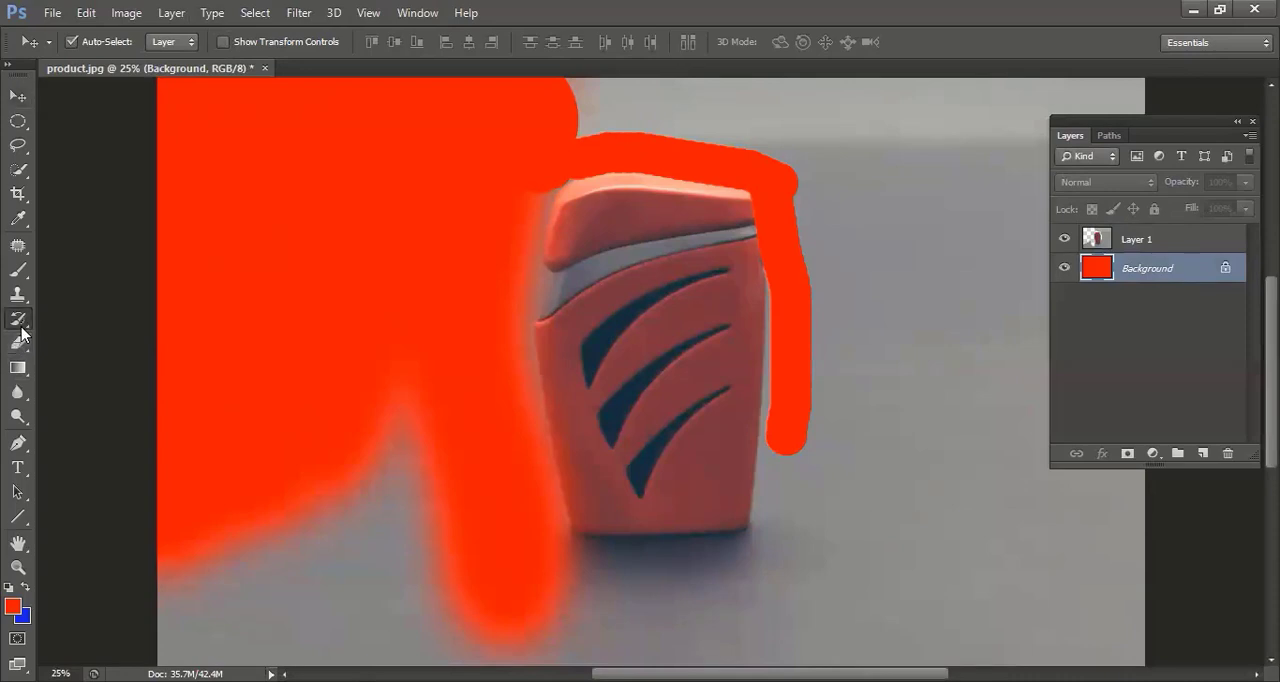
right_click(22, 332)
right_click(16, 248)
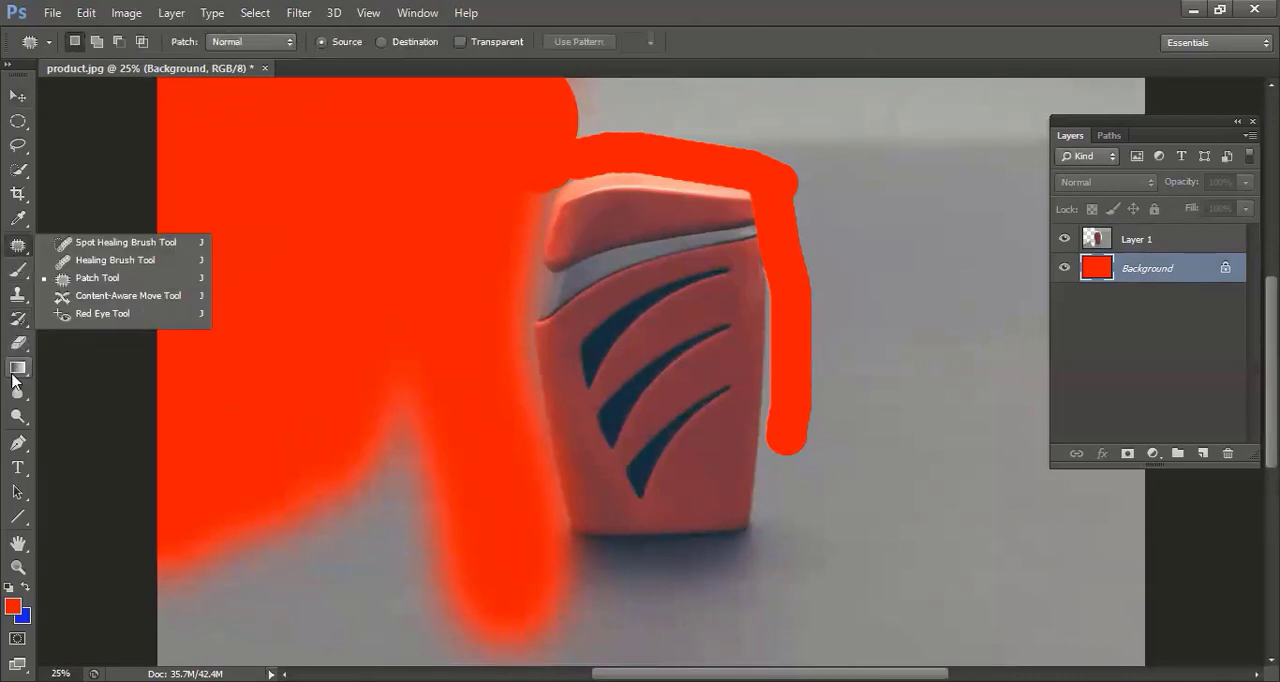
right_click(30, 345)
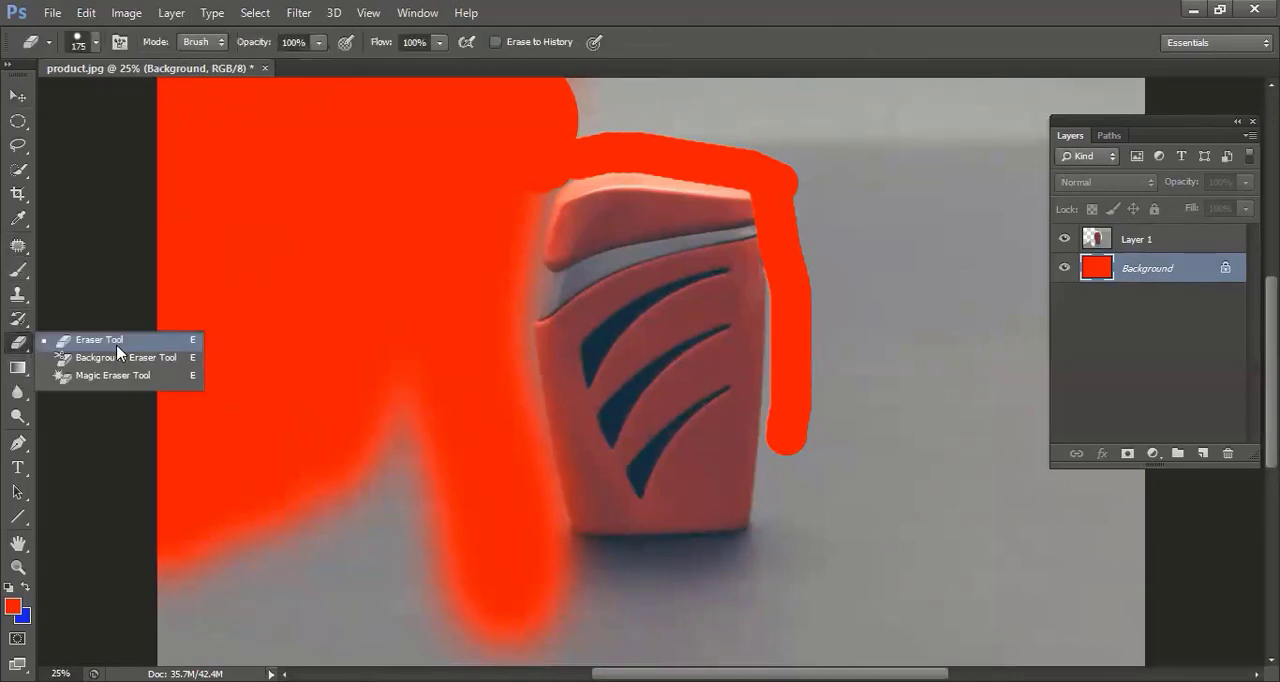
left_click(117, 343)
left_click(50, 13)
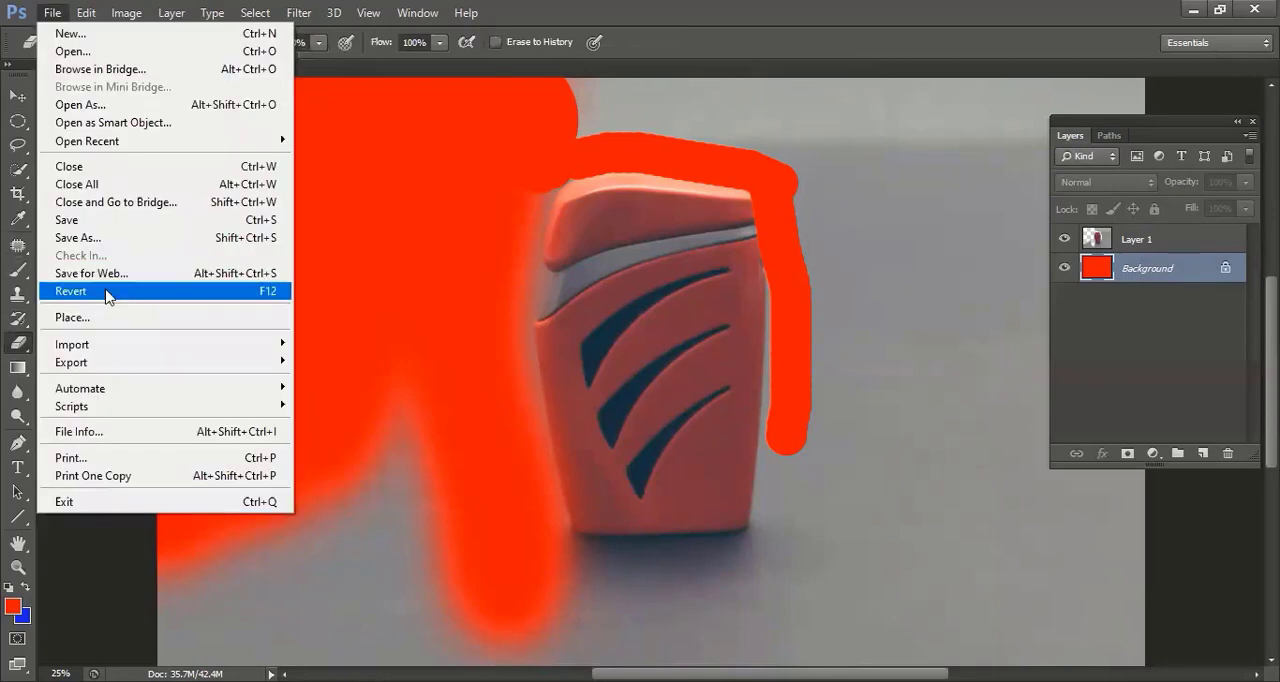
left_click(108, 295)
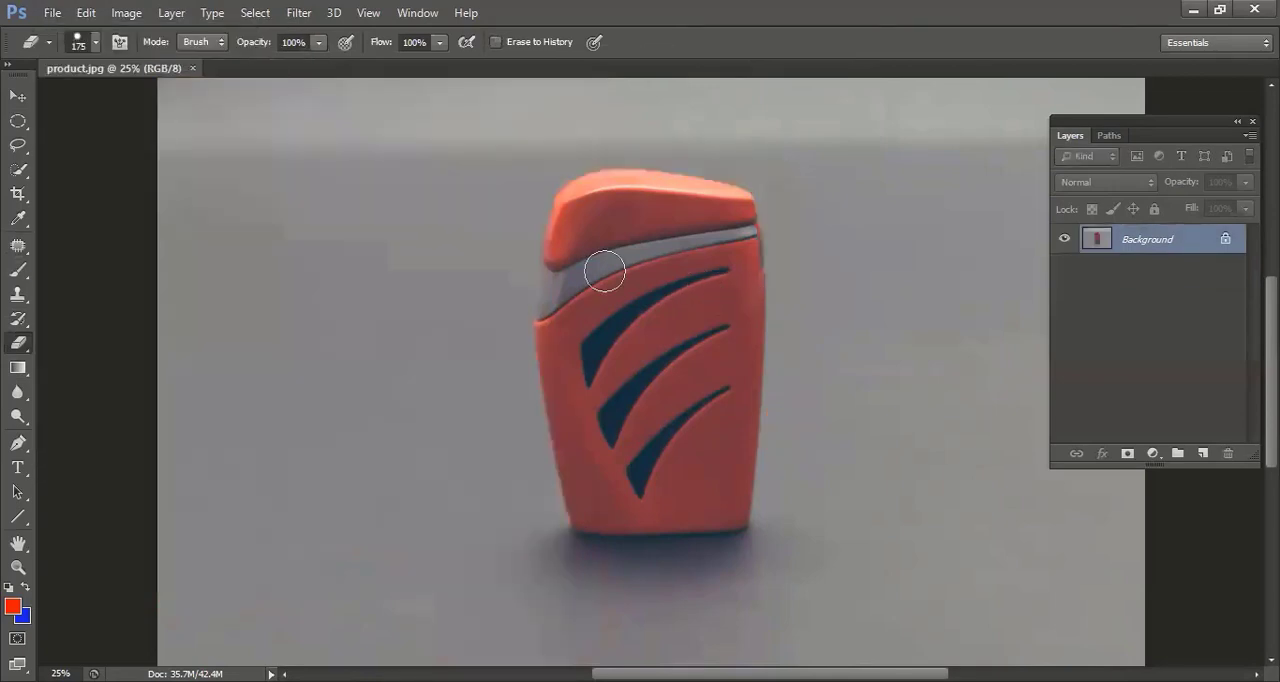
Erase the grey backdrop to the left of and below the lighter with the Background Eraser Tool enlarged to 500 px.
right_click(26, 344)
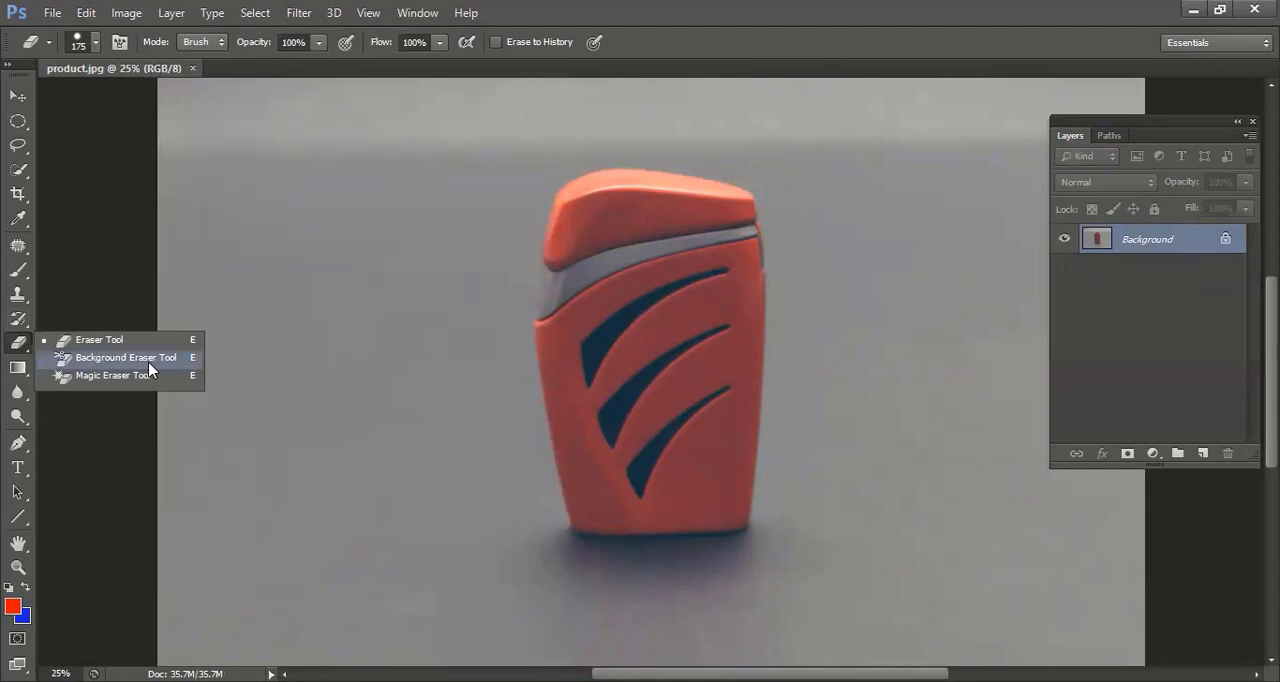
left_click(126, 357)
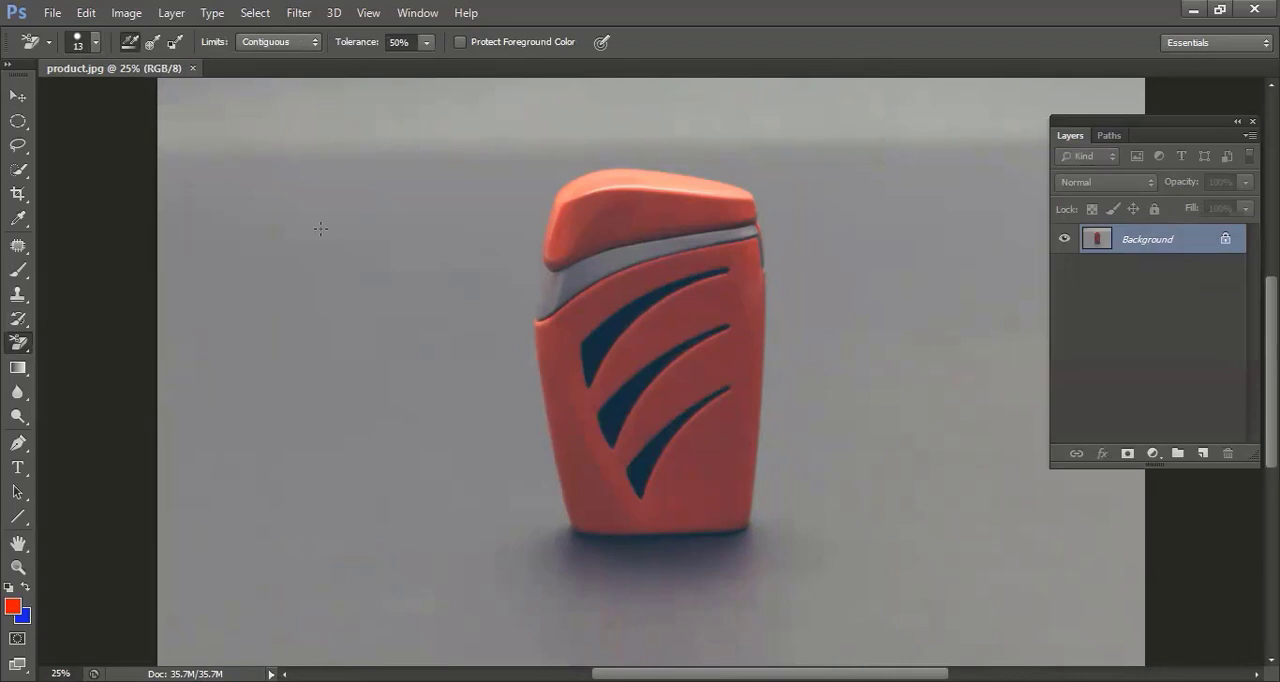
key("bracketright")
key("bracketright")
key("bracketright")
key("bracketright")
key("bracketright")
key("bracketright")
key("bracketright")
key("bracketright")
key("bracketright")
key("bracketright")
key("bracketright")
key("bracketright")
key("bracketright")
key("bracketright")
mouse_move(489, 174)
left_mouse_down()
mouse_move(475, 308)
mouse_move(486, 591)
mouse_move(395, 400)
left_mouse_up()
mouse_move(312, 397)
left_mouse_down()
mouse_move(207, 321)
mouse_move(309, 188)
mouse_move(232, 142)
mouse_move(185, 160)
mouse_move(164, 132)
mouse_move(123, 135)
mouse_move(224, 376)
mouse_move(149, 424)
mouse_move(255, 355)
mouse_move(185, 522)
mouse_move(215, 498)
mouse_move(263, 357)
mouse_move(249, 337)
mouse_move(455, 555)
mouse_move(402, 464)
mouse_move(425, 481)
mouse_move(404, 483)
mouse_move(432, 472)
mouse_move(458, 524)
mouse_move(162, 531)
mouse_move(233, 221)
mouse_move(269, 416)
mouse_move(243, 564)
mouse_move(282, 537)
mouse_move(220, 587)
mouse_move(346, 568)
mouse_move(497, 604)
mouse_move(660, 622)
left_mouse_up()
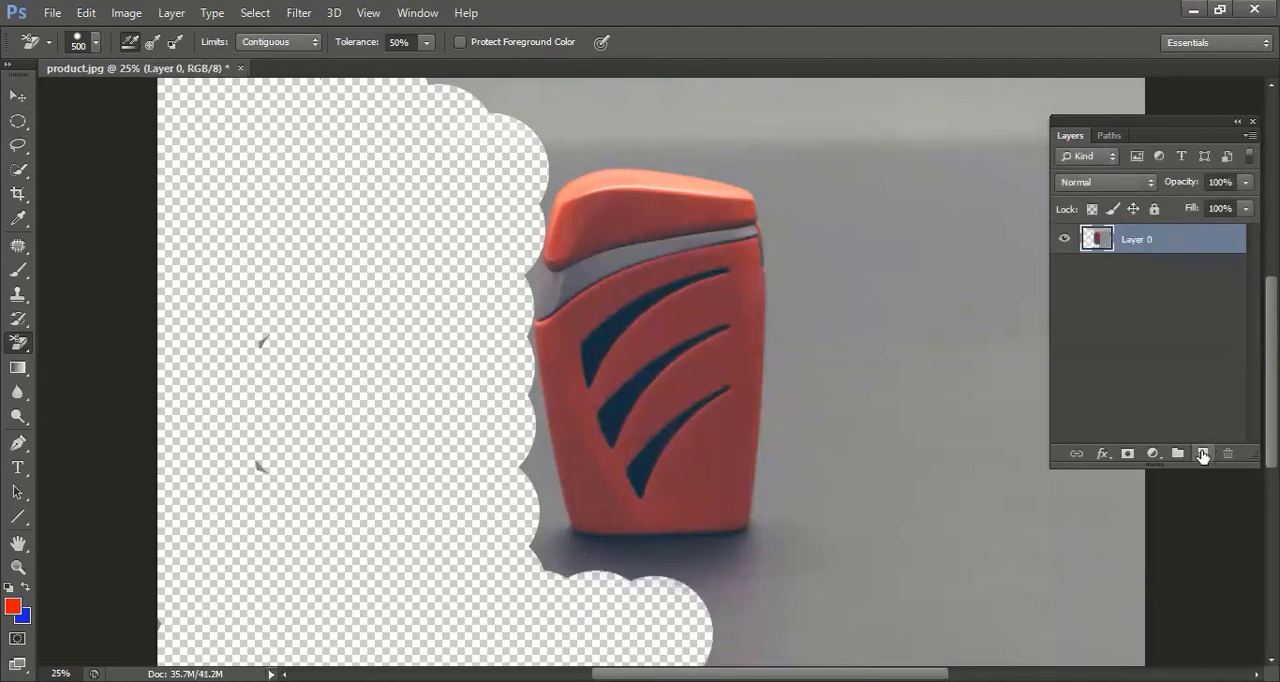
Add a new layer beneath the erased lighter layer and fill it with the blue background color.
left_click(1203, 453)
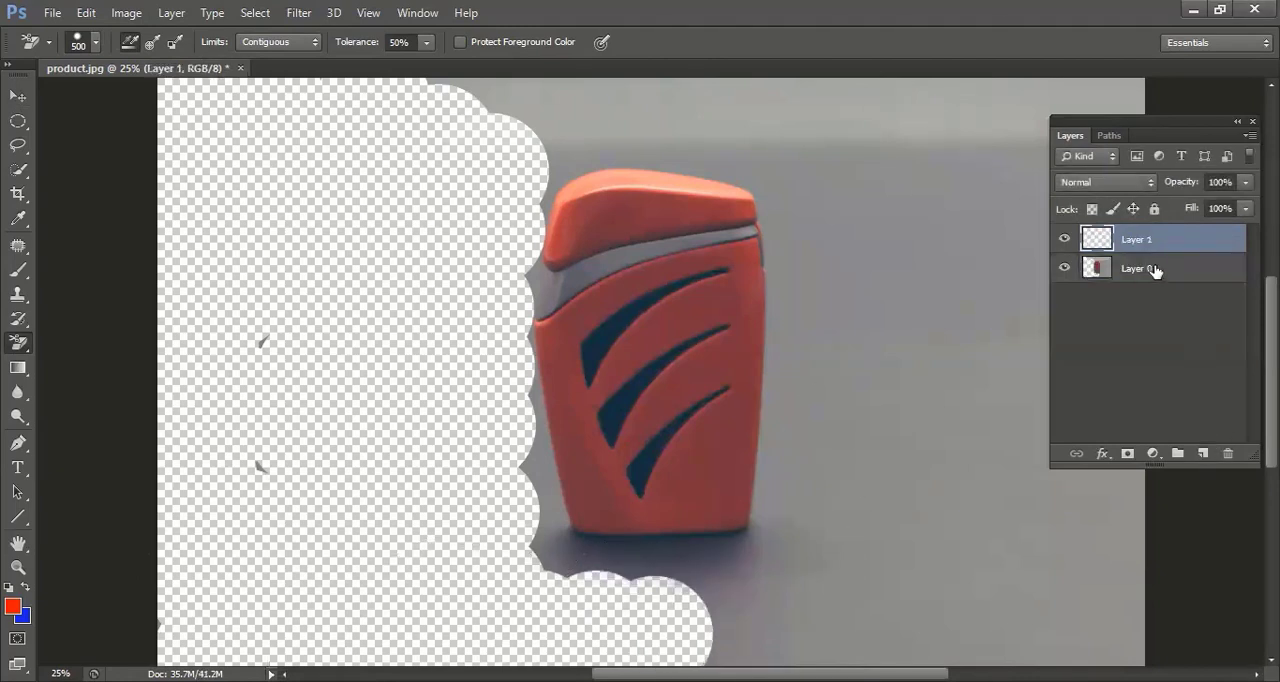
left_click_drag(1155, 268, 1150, 278)
key("ctrl+BackSpace")
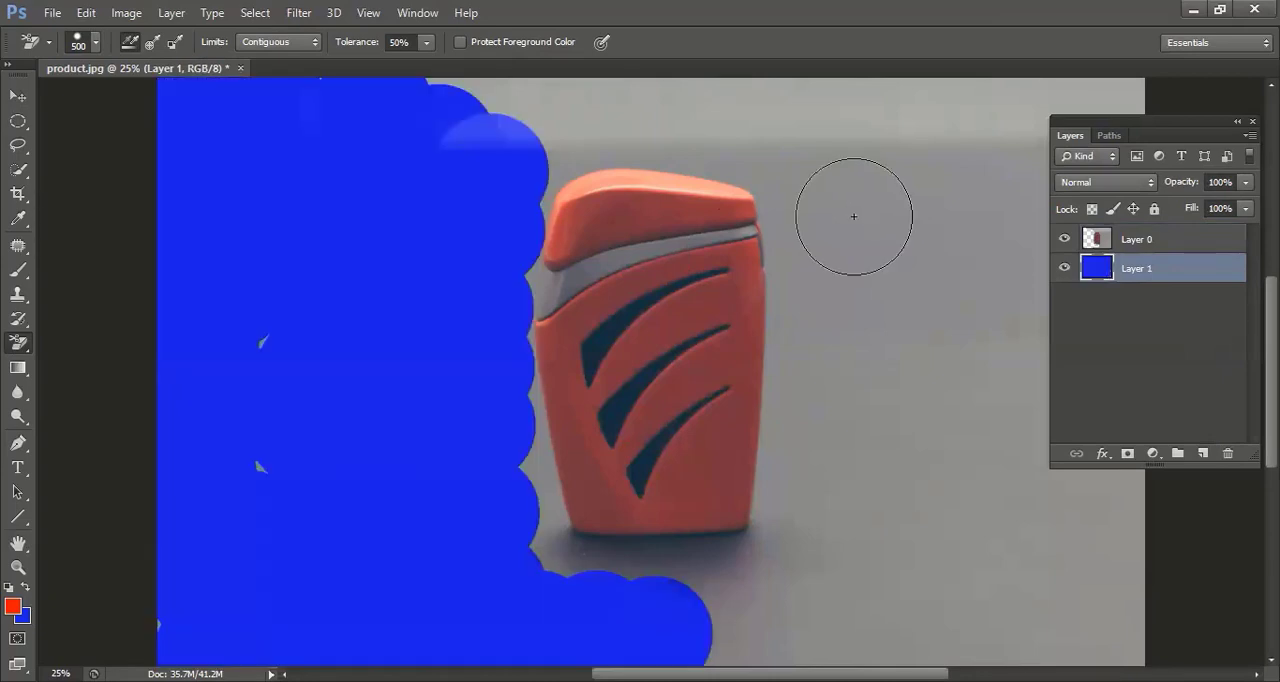
Undo the blue fill, the added layer and the background erasing.
key("v")
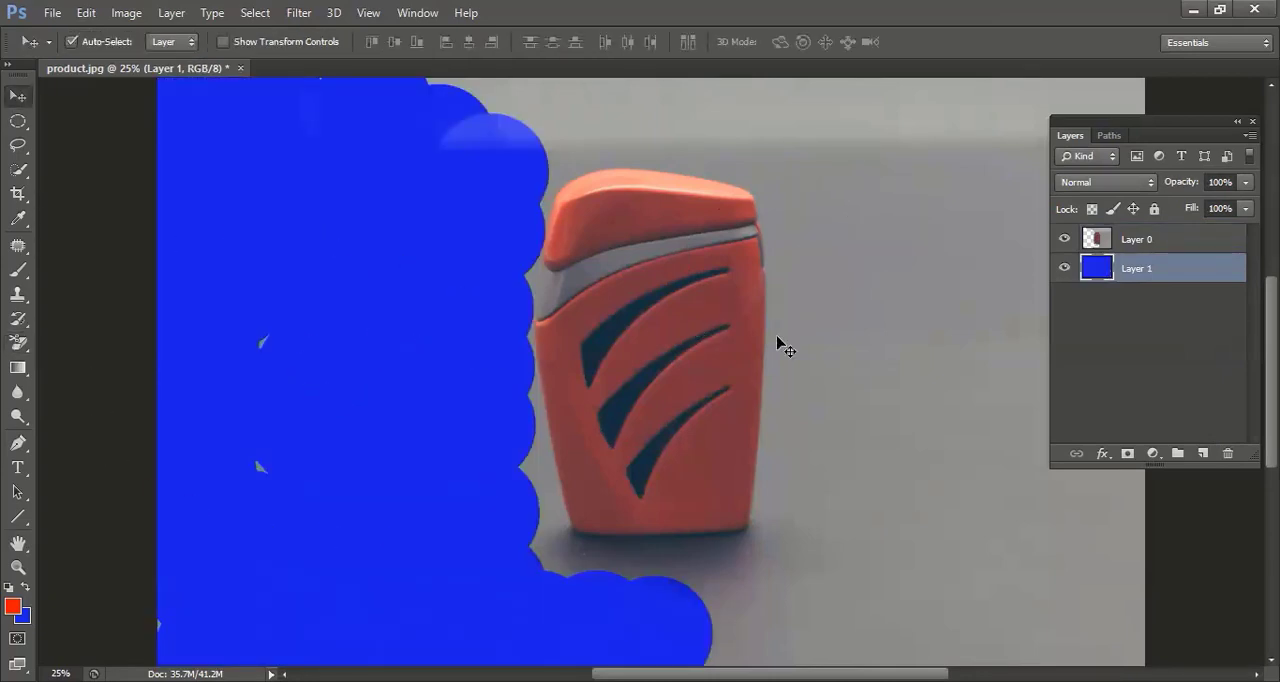
key("ctrl+z")
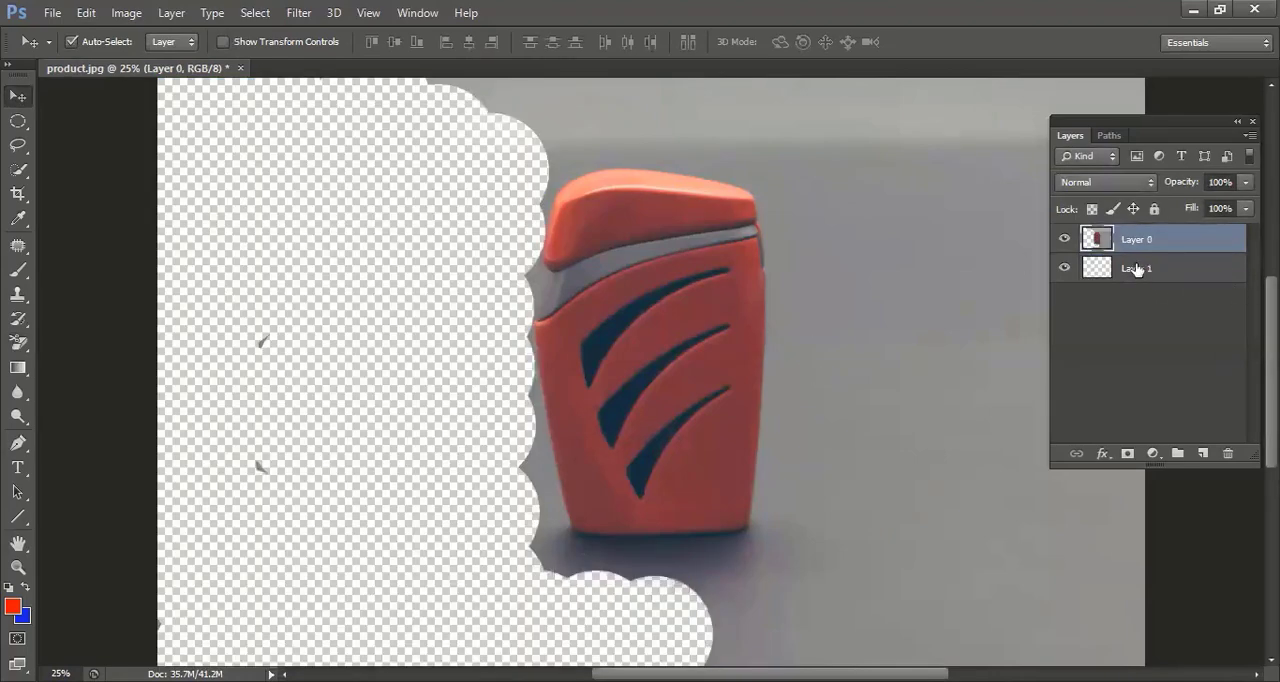
key("ctrl+alt+z")
key("ctrl+alt+z")
key("ctrl+alt+z")
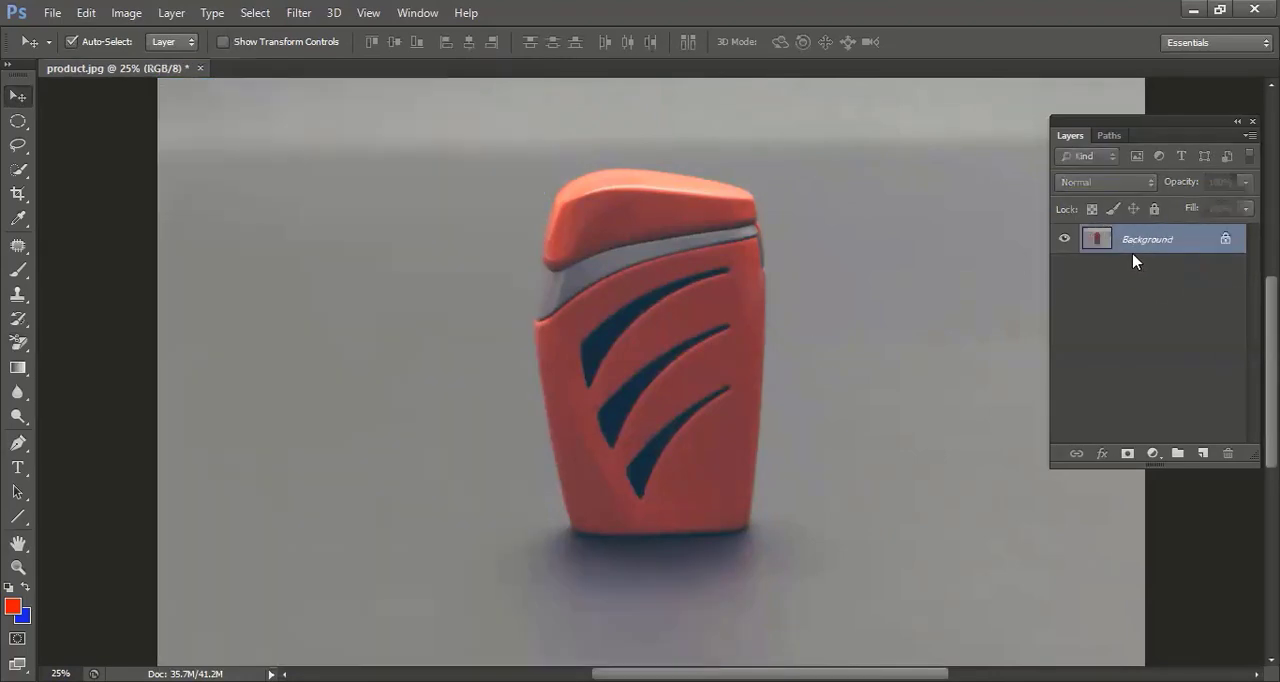
Add a new layer filled with the blue background color above the Background layer and hide it.
left_click(1201, 454)
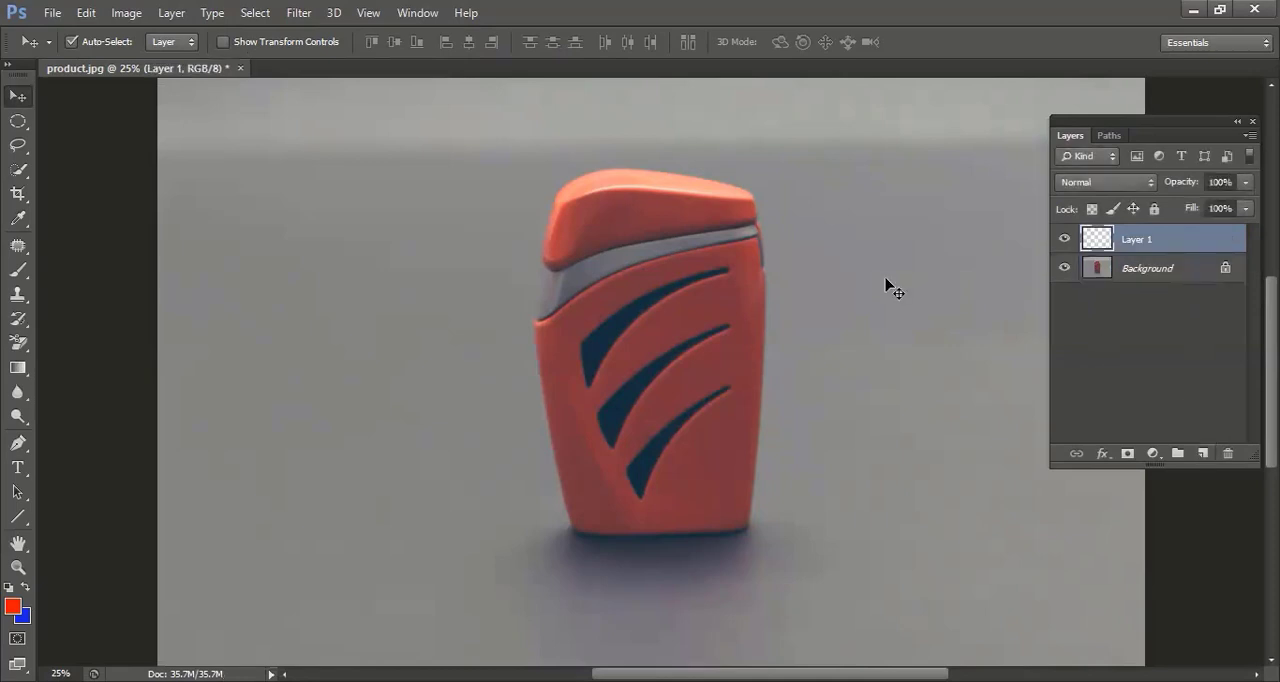
key("ctrl+BackSpace")
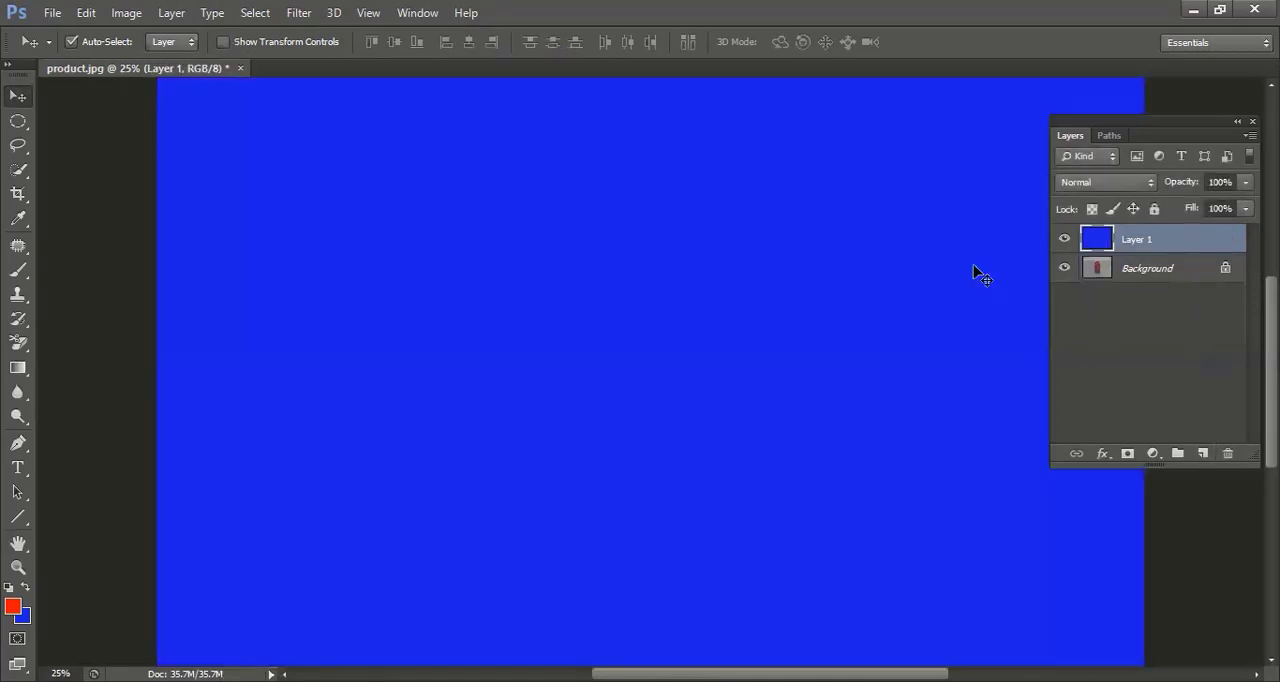
left_click(1140, 270)
left_click(1063, 240)
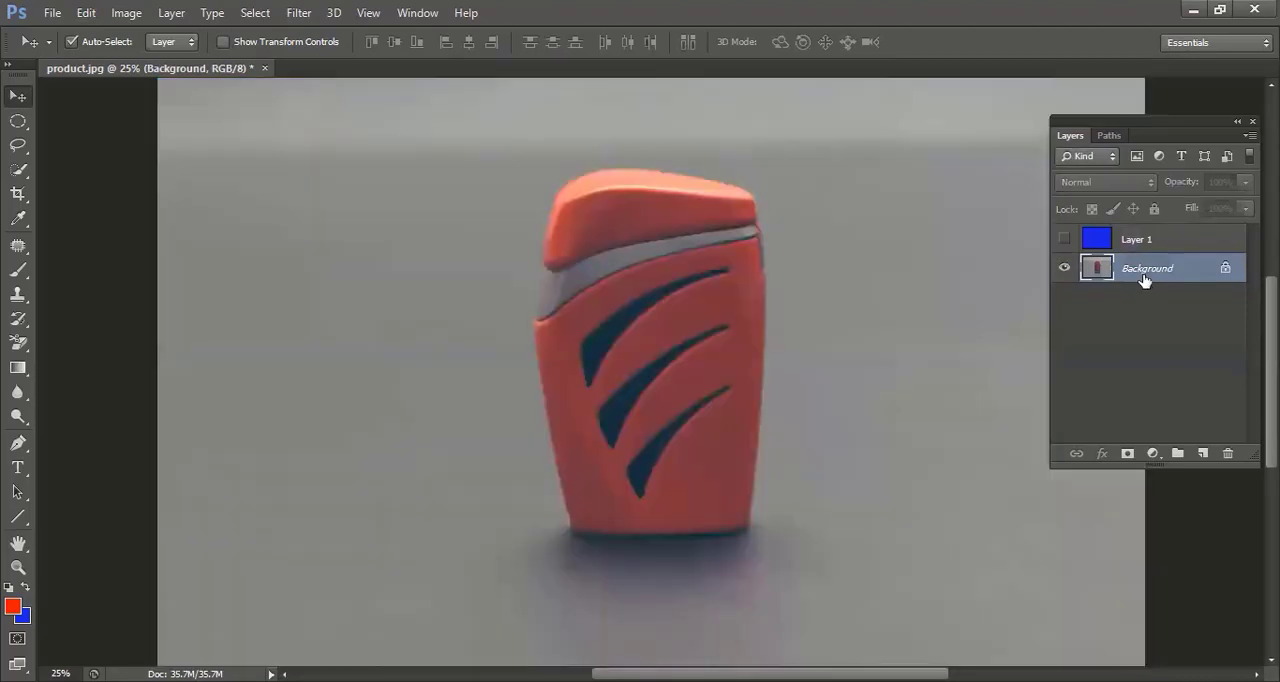
Erase a strip of grey backdrop to the left of the lighter on the Background layer with the 500 px Background Eraser.
left_click(478, 228)
key("e")
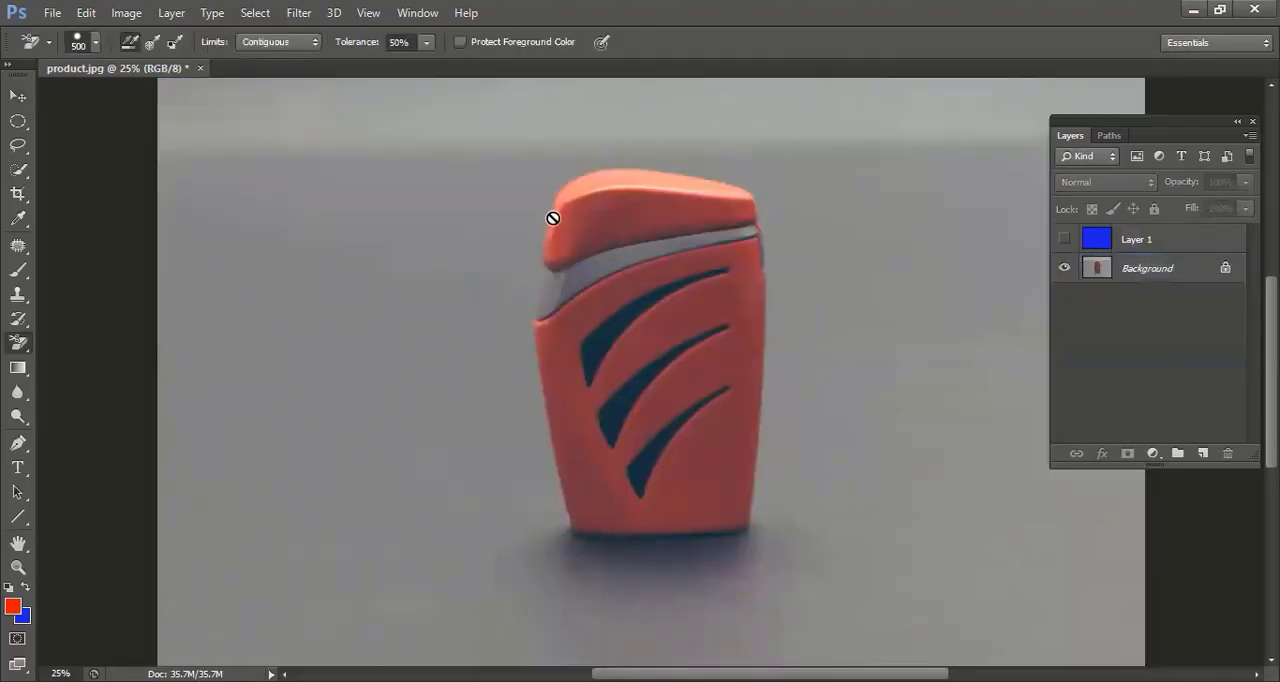
left_click(1166, 278)
left_click_drag(414, 228, 436, 403)
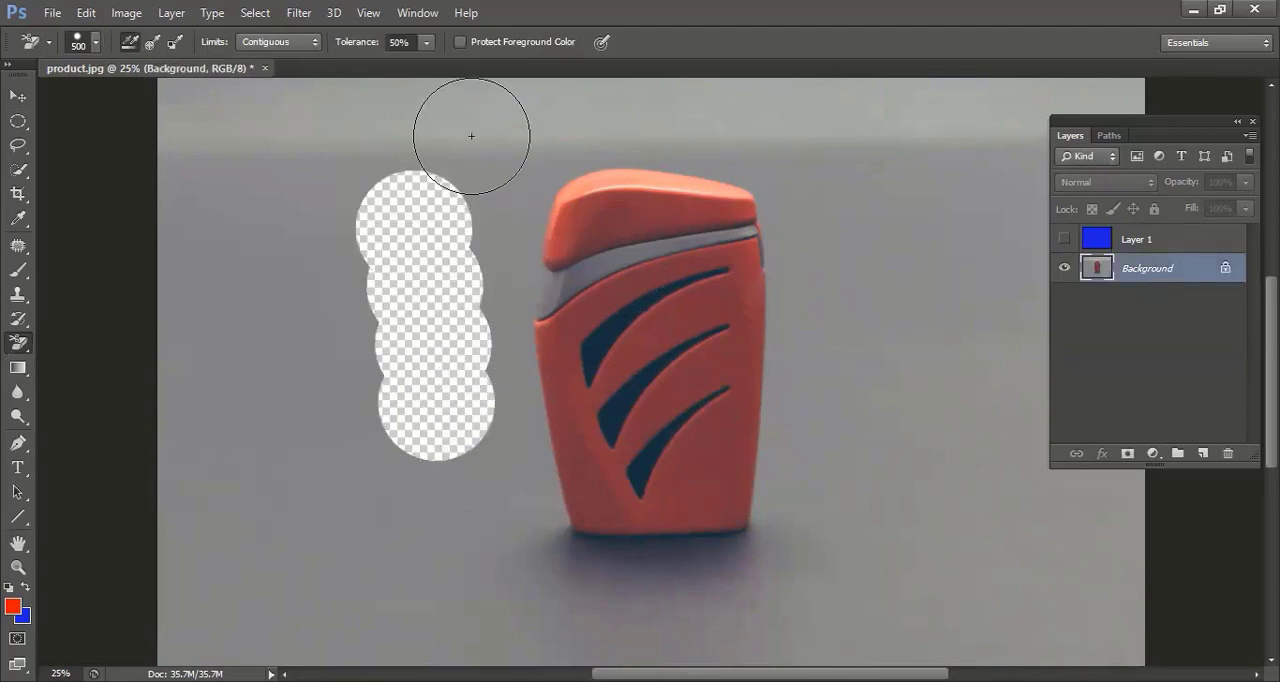
left_click(470, 189)
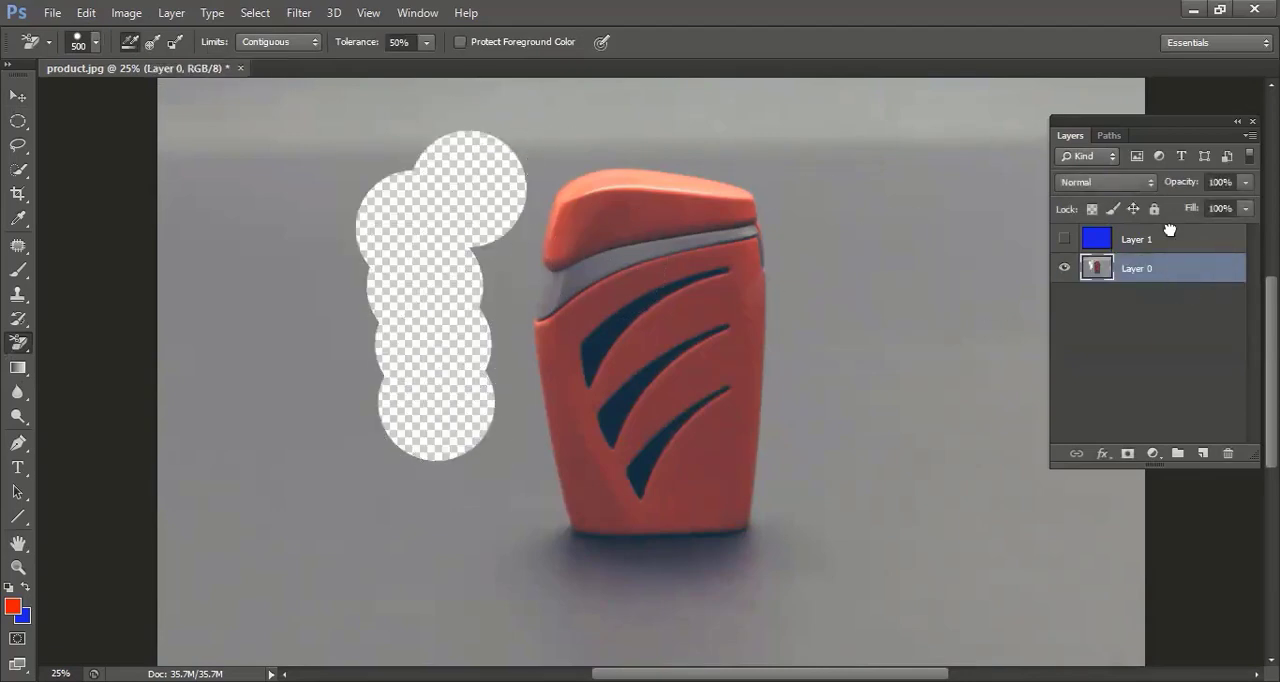
Place the blue layer visibly beneath the lighter layer and undo a trial erase on the blue layer.
left_click_drag(1170, 230, 1169, 228)
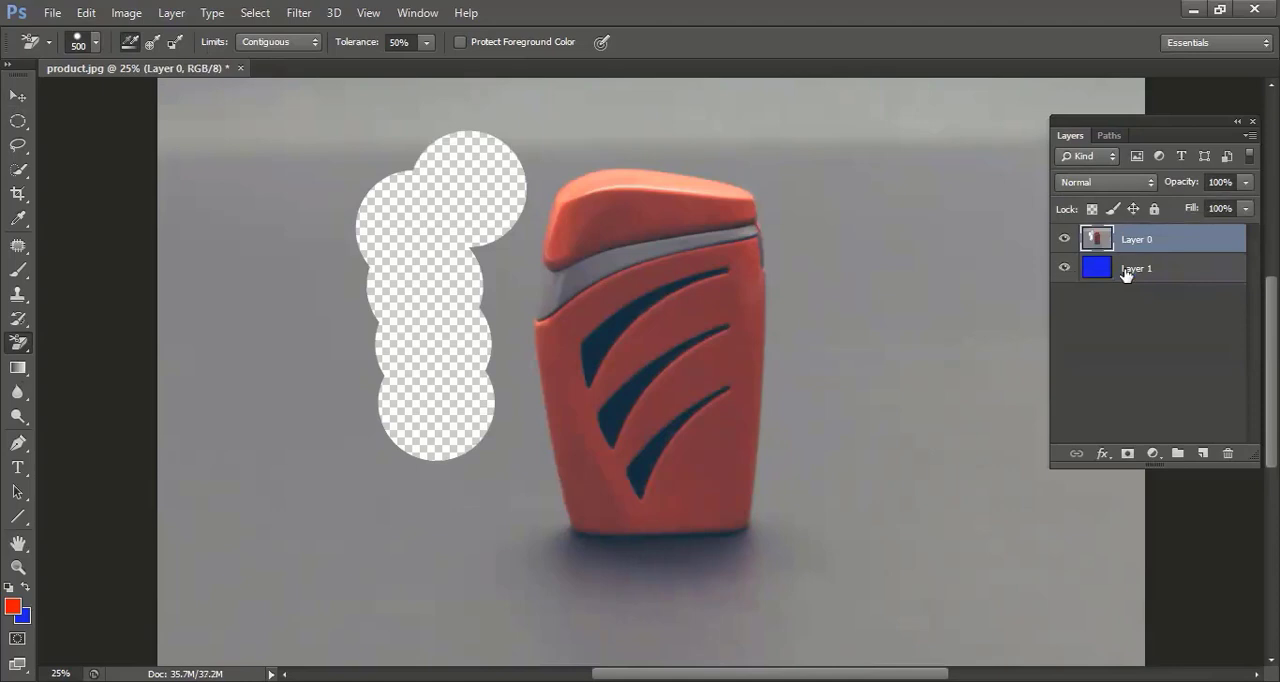
left_click(1126, 274)
left_click_drag(478, 203, 466, 415)
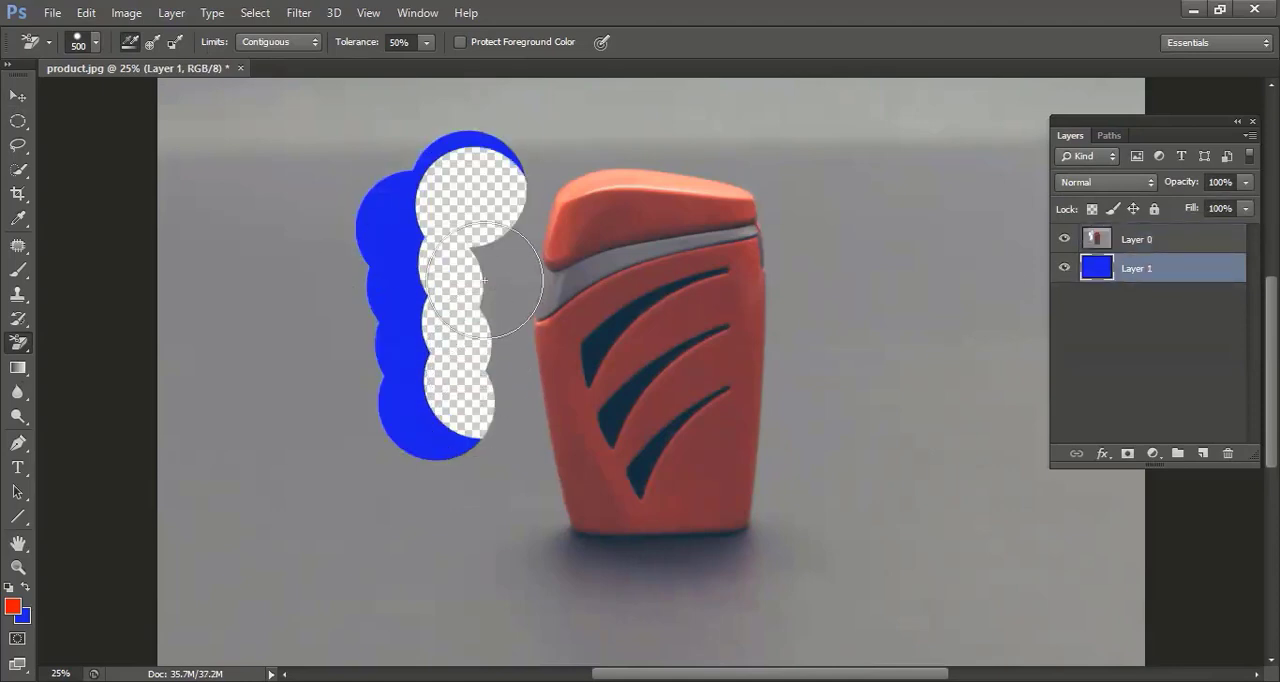
key("ctrl+z")
Erase more of Layer 0's grey backdrop along the lighter's left edge with the 500 px Background Eraser.
left_click(1135, 239)
left_click(509, 140)
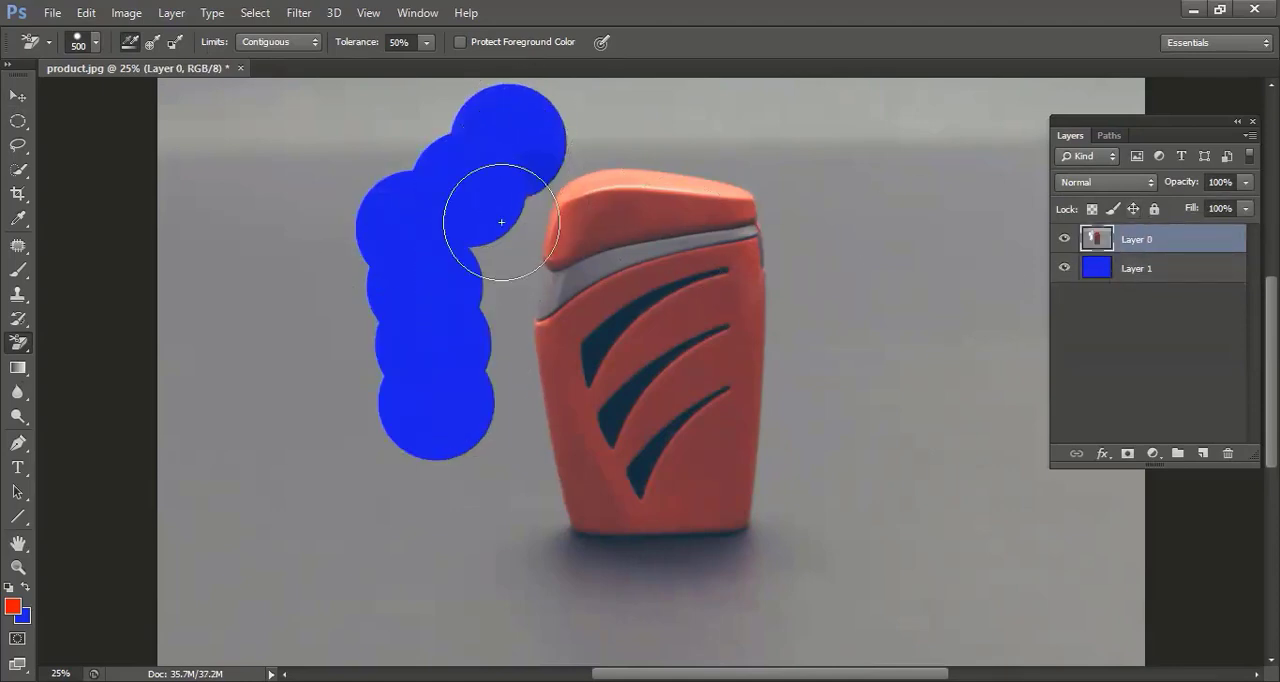
left_click(485, 285)
left_click(492, 356)
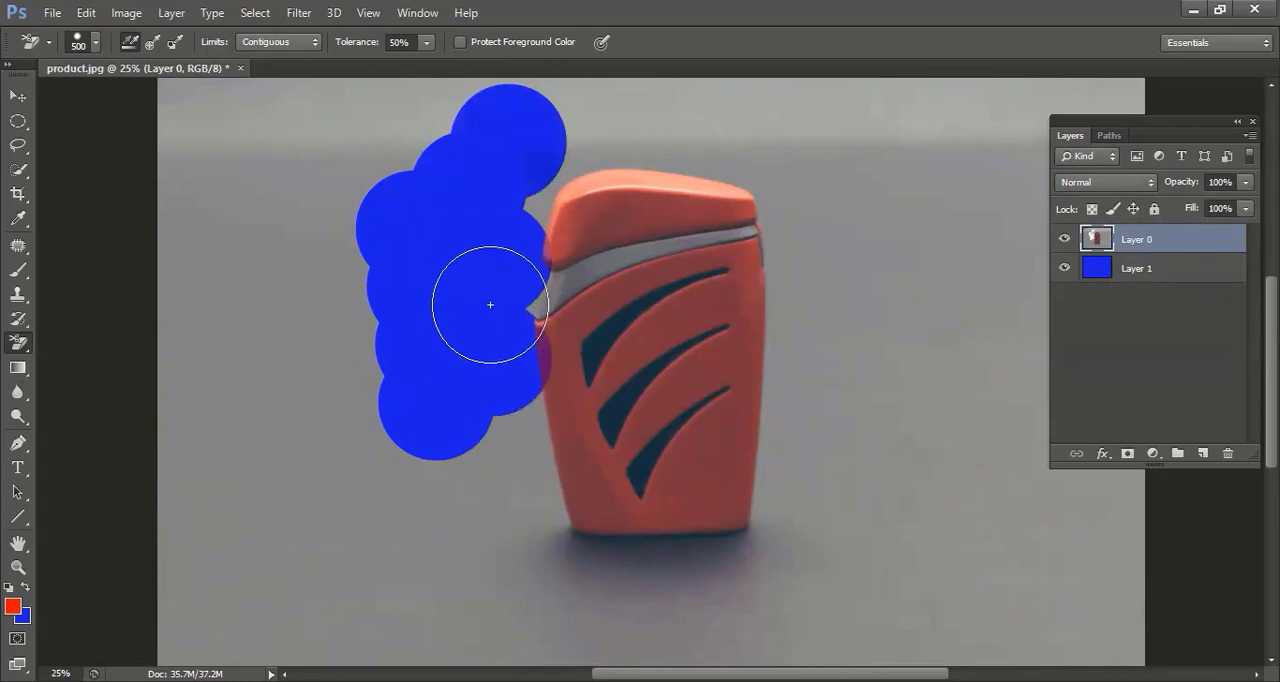
mouse_move(523, 117)
left_mouse_down()
mouse_move(737, 132)
mouse_move(820, 257)
mouse_move(817, 409)
mouse_move(814, 191)
mouse_move(800, 562)
mouse_move(626, 591)
mouse_move(494, 485)
mouse_move(494, 445)
mouse_move(534, 574)
mouse_move(537, 542)
mouse_move(540, 553)
left_mouse_up()
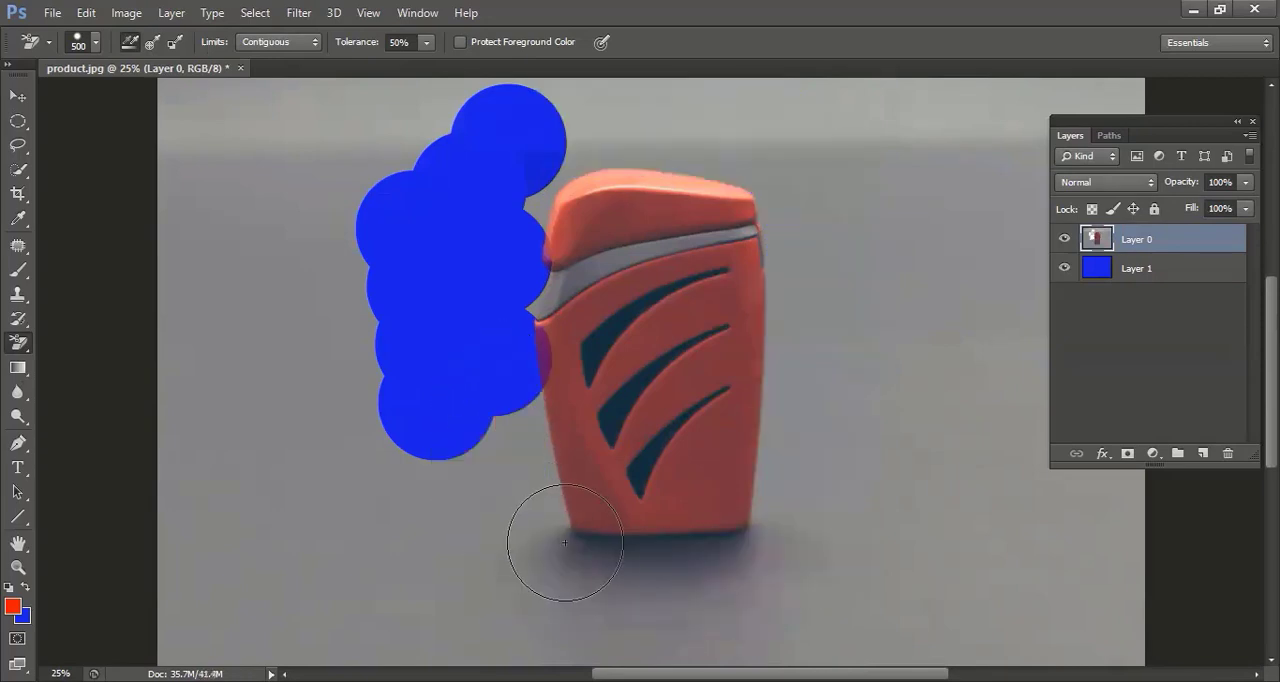
key("ctrl+[")
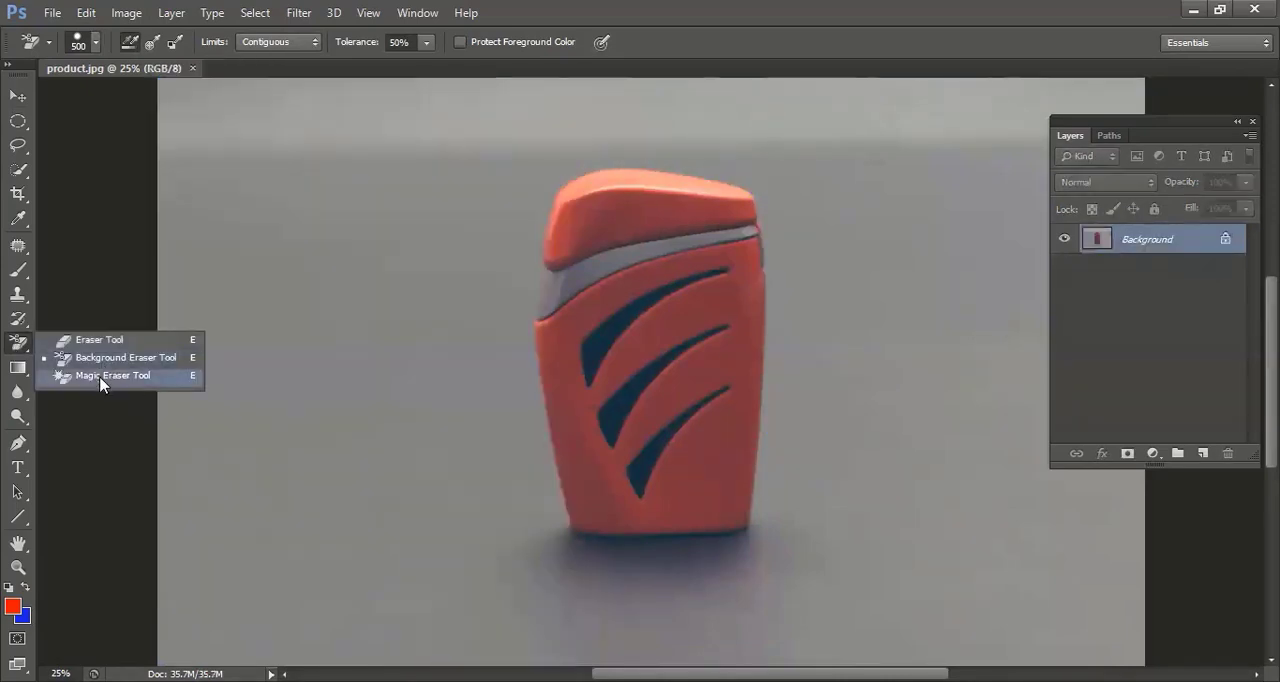
Erase the grey backdrop and most of the shadow around the lighter with the Magic Eraser Tool at tolerance 32.
left_click(103, 376)
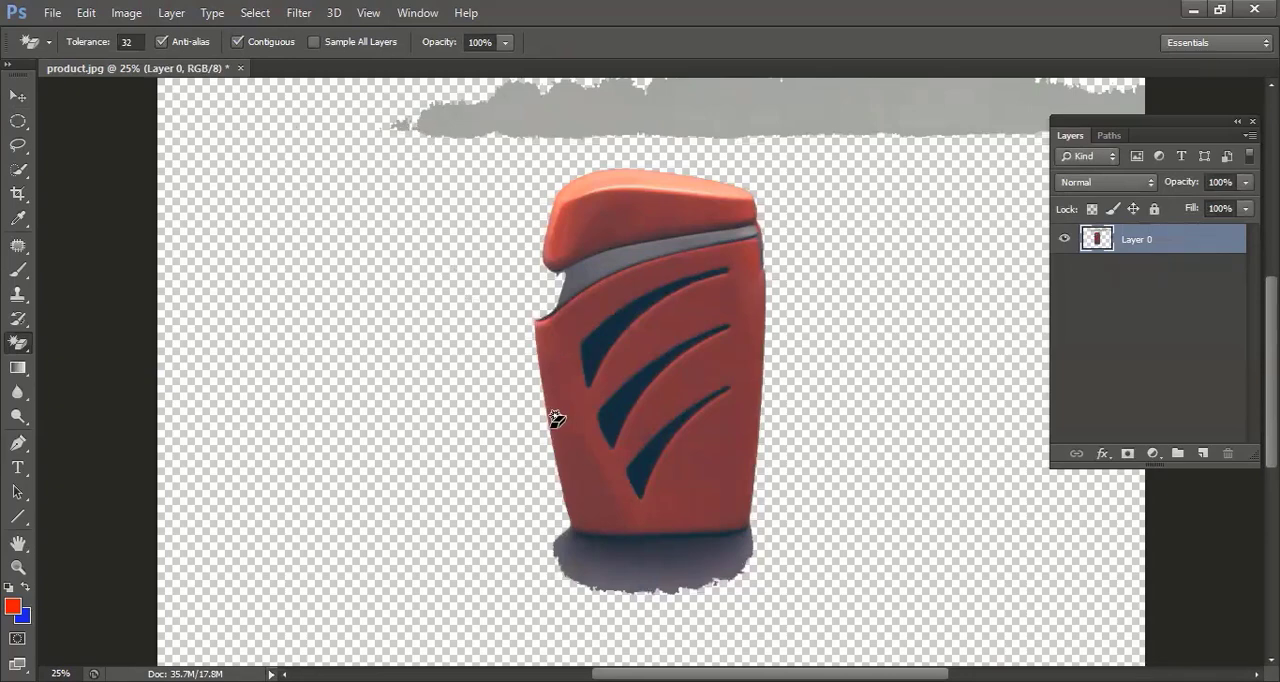
left_click(658, 110)
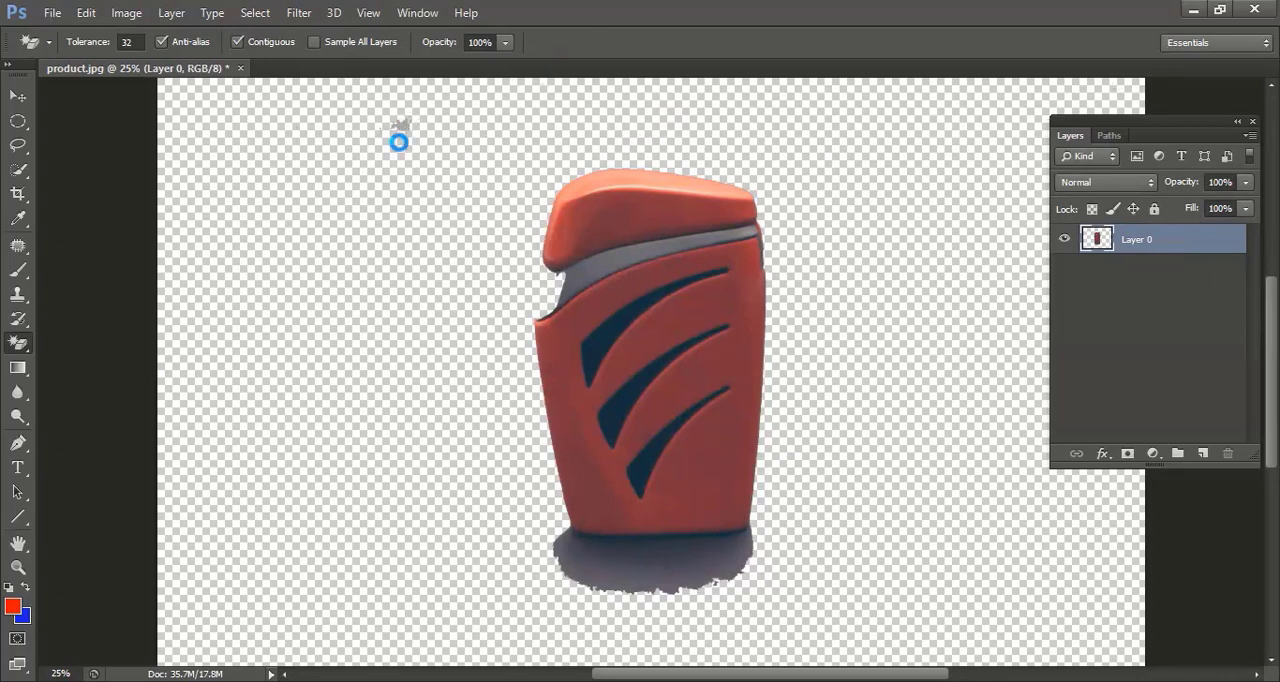
left_click(395, 138)
left_click(623, 582)
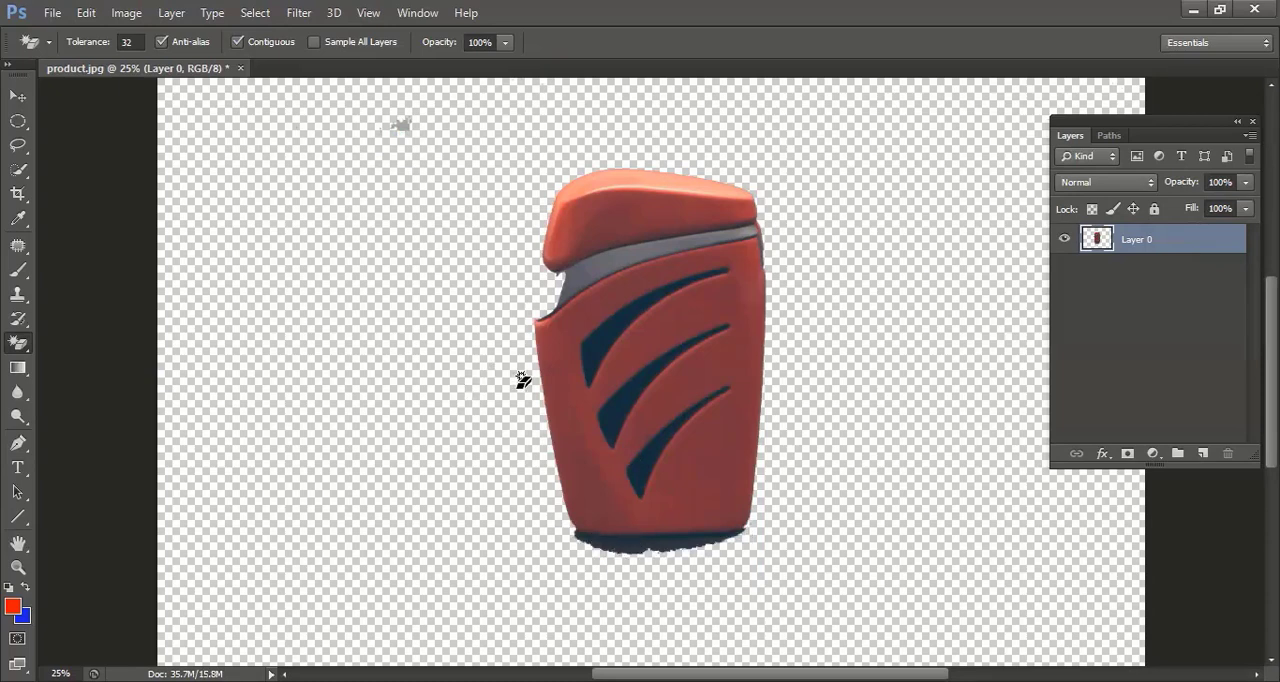
Erase the remaining dark shadow along the lighter's bottom edge with the 175 px Eraser Tool.
right_click(23, 350)
left_click(80, 341)
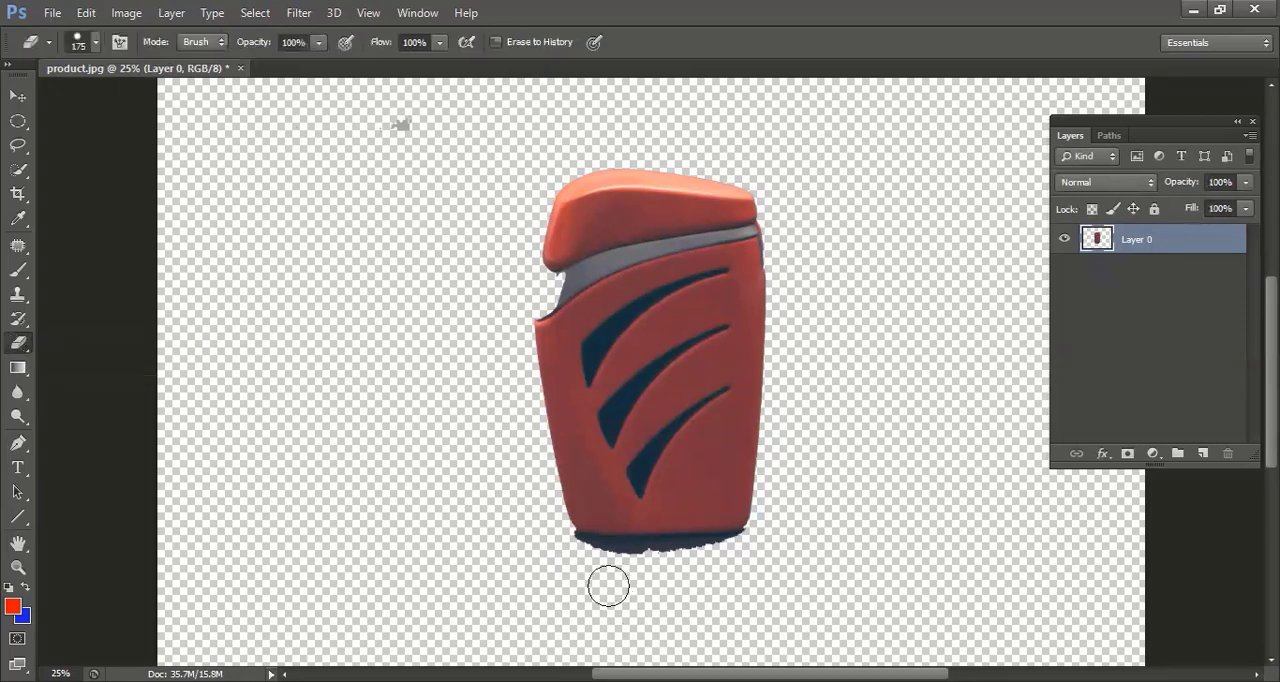
mouse_move(576, 553)
left_mouse_down()
mouse_move(719, 563)
mouse_move(757, 545)
mouse_move(567, 558)
mouse_move(534, 543)
left_mouse_up()
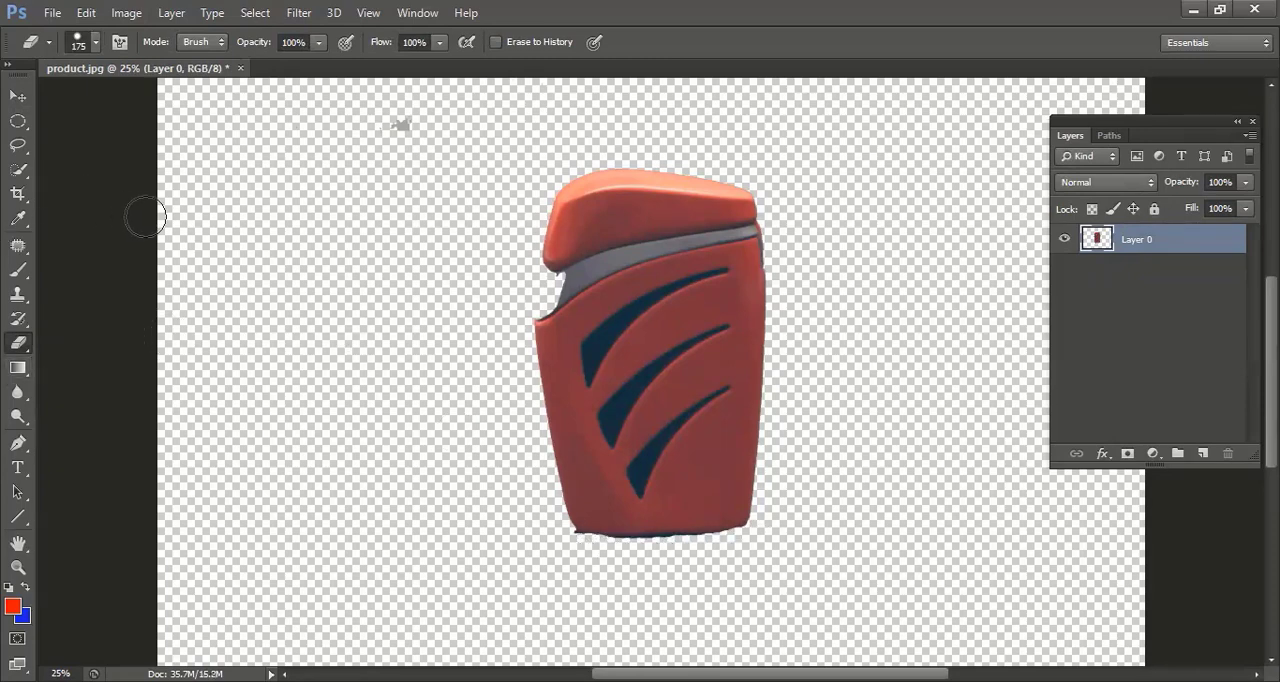
left_click(56, 16)
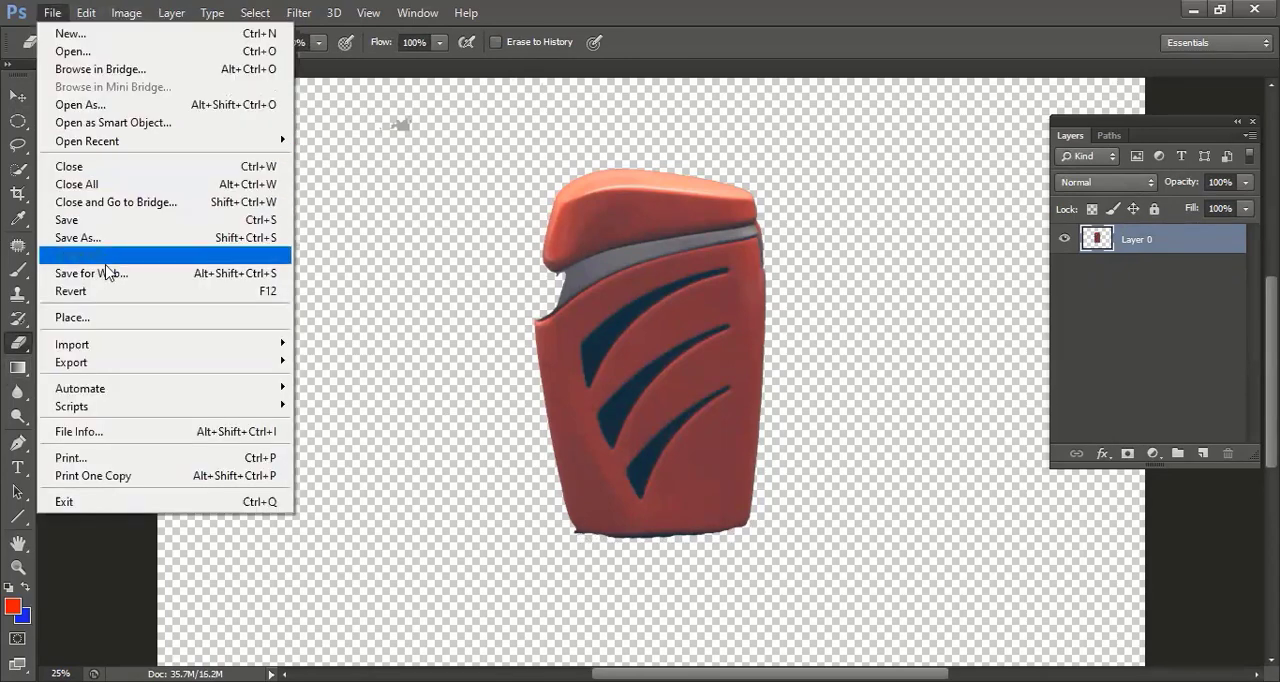
left_click(429, 266)
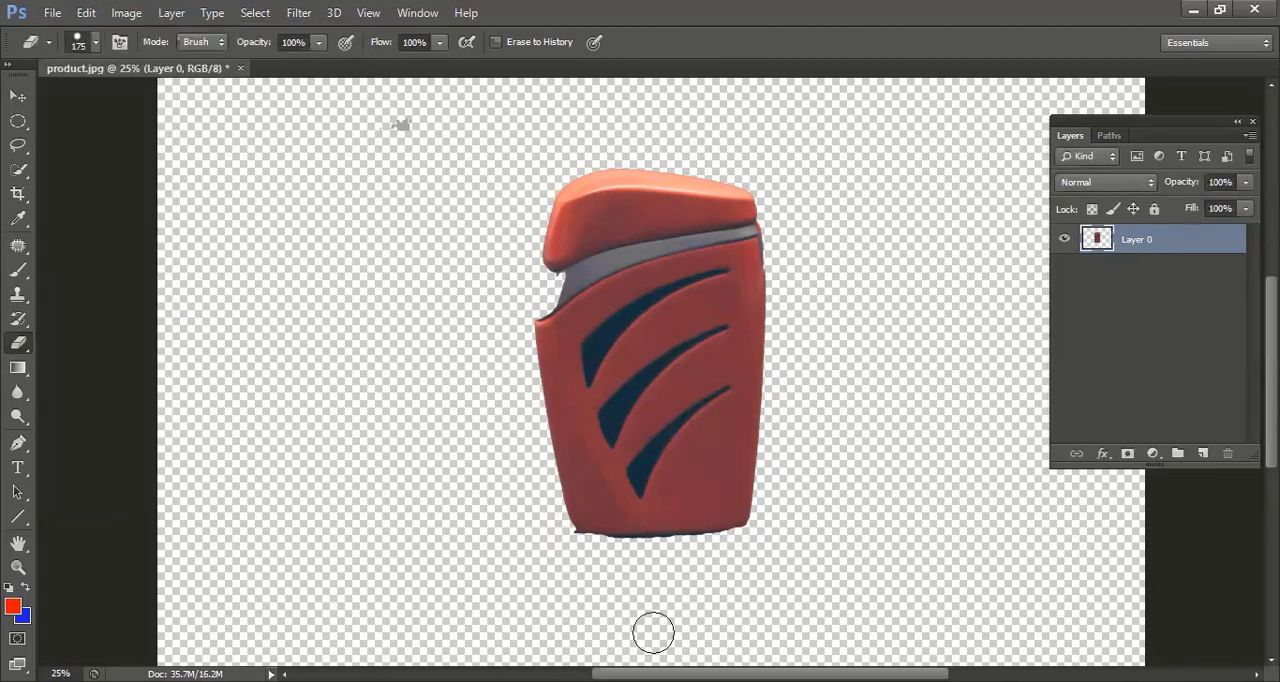